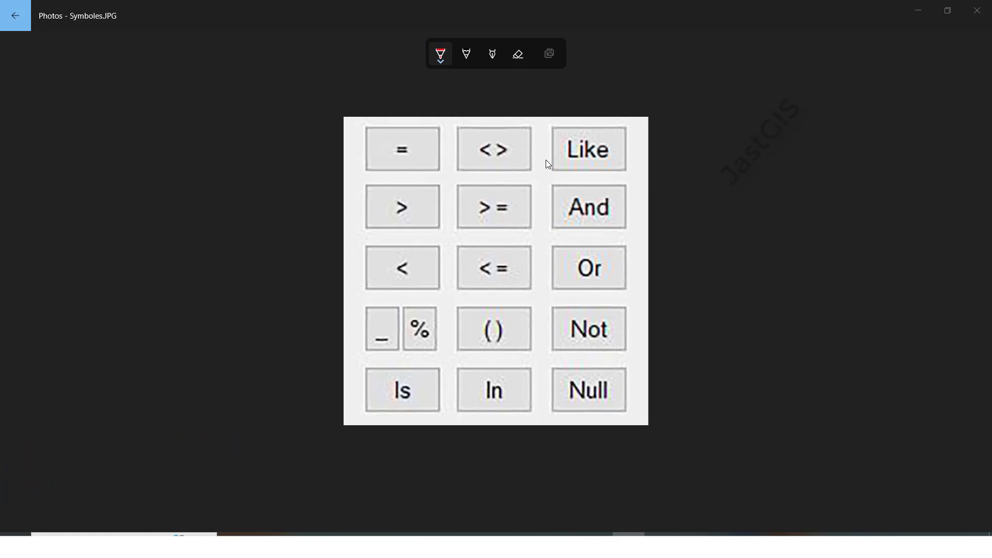
- Mark the =, <> and Like operators in the top row of the image with red pen strokes
{"action": "left_click_drag", "start_coordinate": [412, 125], "coordinate": [467, 118]}
{"action": "left_click_drag", "start_coordinate": [518, 138], "coordinate": [645, 125]}
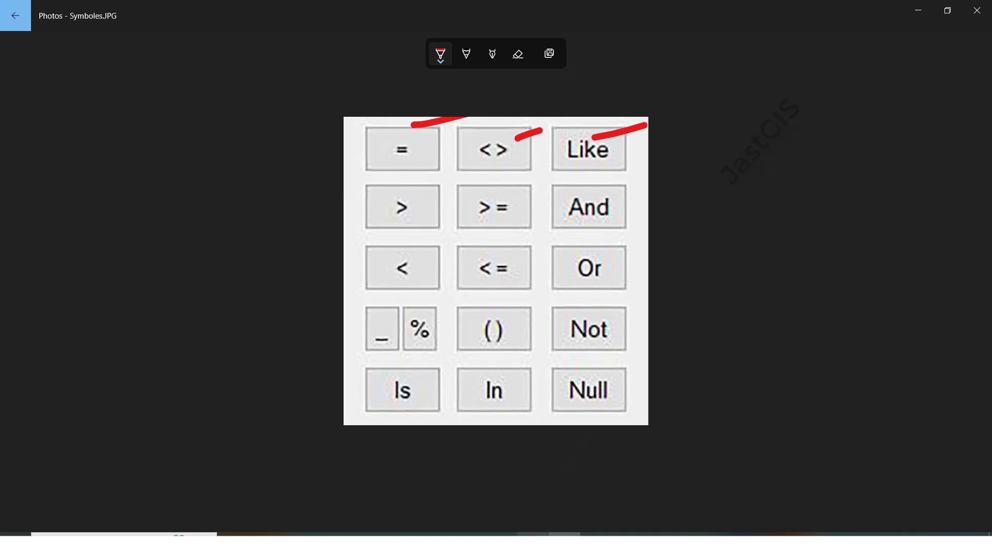
- Switch to ArcMap and open the Water Fittings layer's attribute table to view its Count field
{"action": "left_click", "coordinate": [532, 534]}
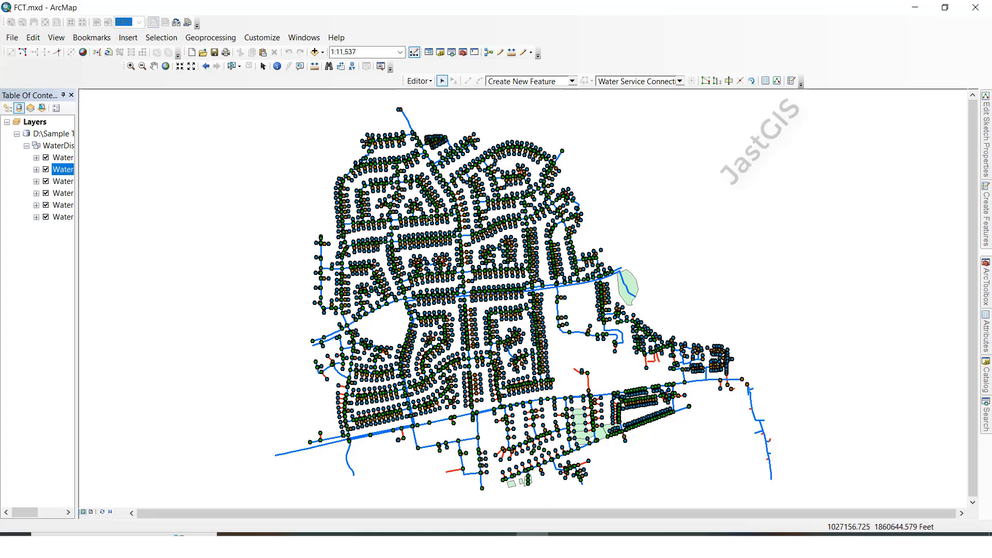
{"action": "right_click", "coordinate": [67, 175]}
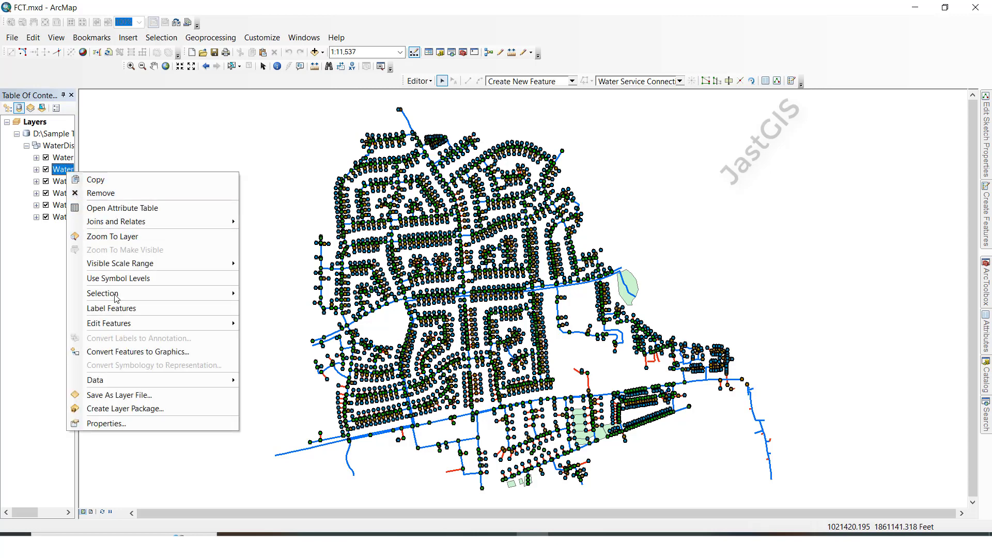
{"action": "left_click", "coordinate": [138, 207]}
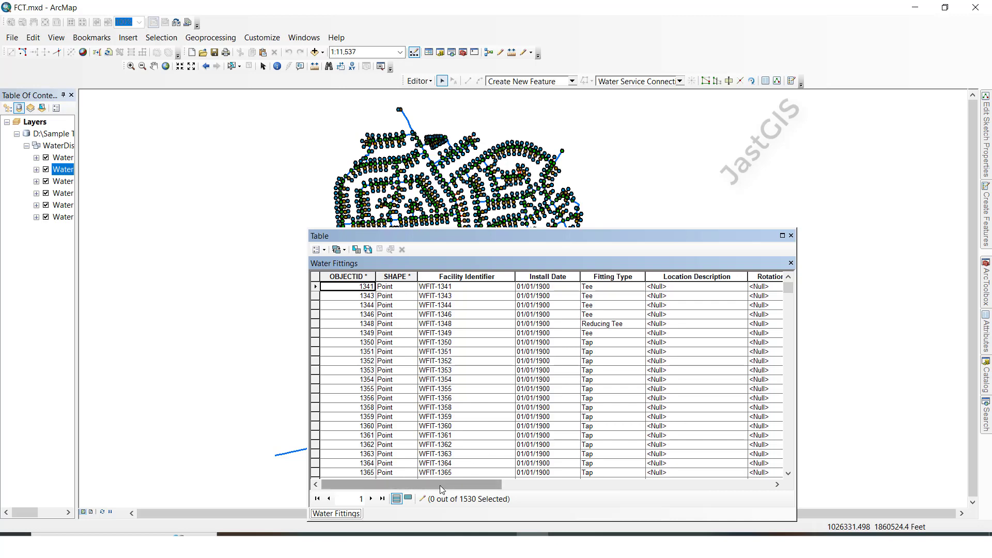
{"action": "left_click_drag", "start_coordinate": [439, 485], "coordinate": [742, 476]}
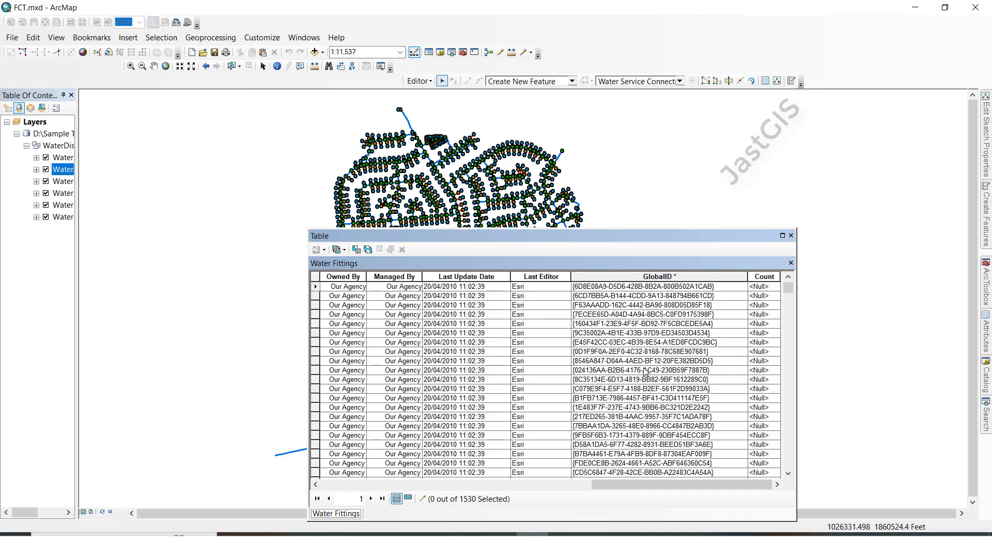
- Open Select by Attributes for the Water Fittings table and sort the records by Count in descending order
{"action": "left_click", "coordinate": [356, 251]}
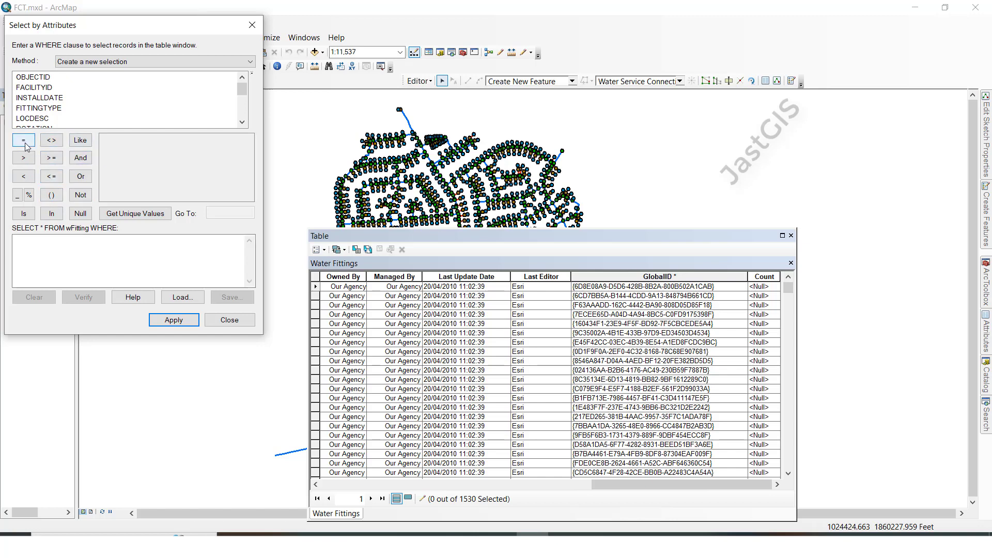
{"action": "left_click", "coordinate": [53, 247]}
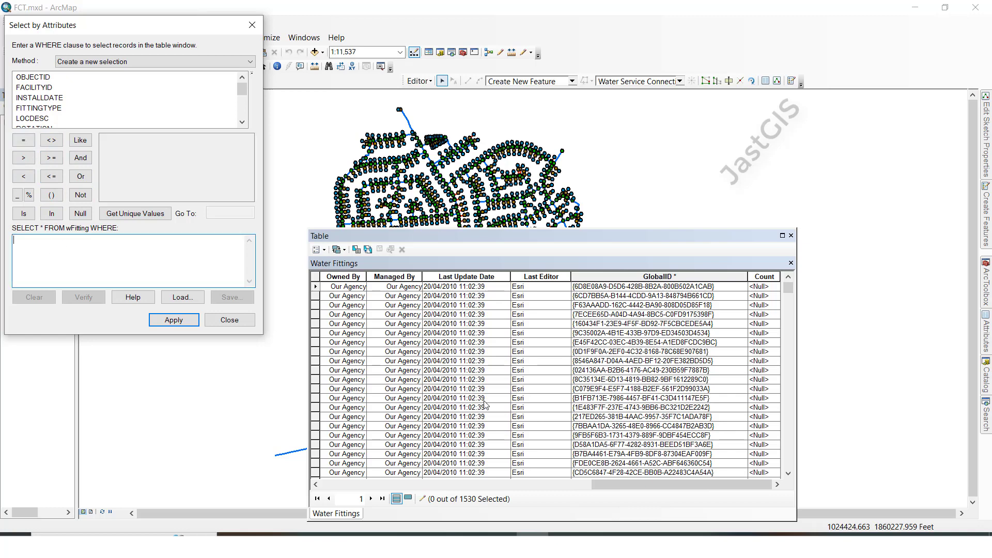
{"action": "left_click", "coordinate": [612, 482]}
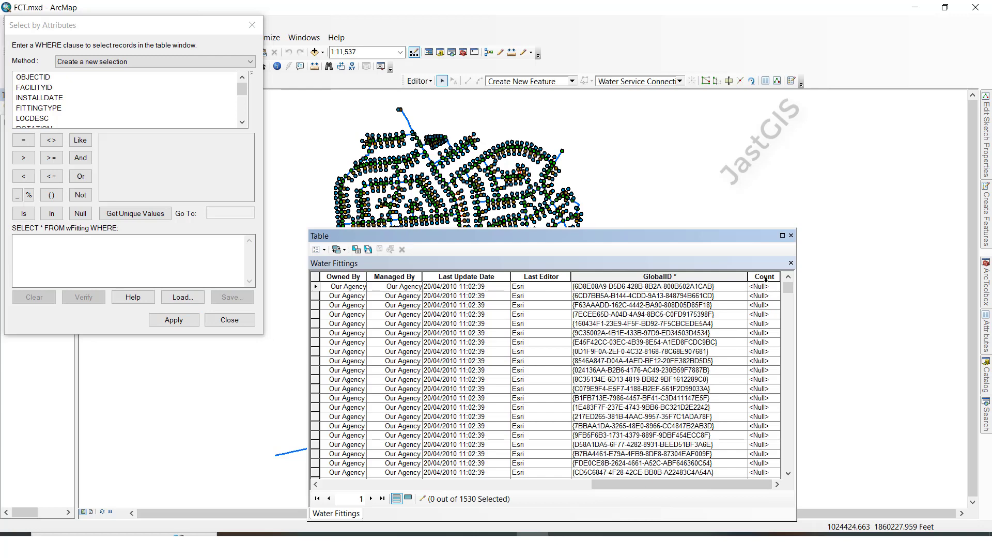
{"action": "scroll", "coordinate": [765, 297], "scroll_direction": "down", "scroll_amount": 5}
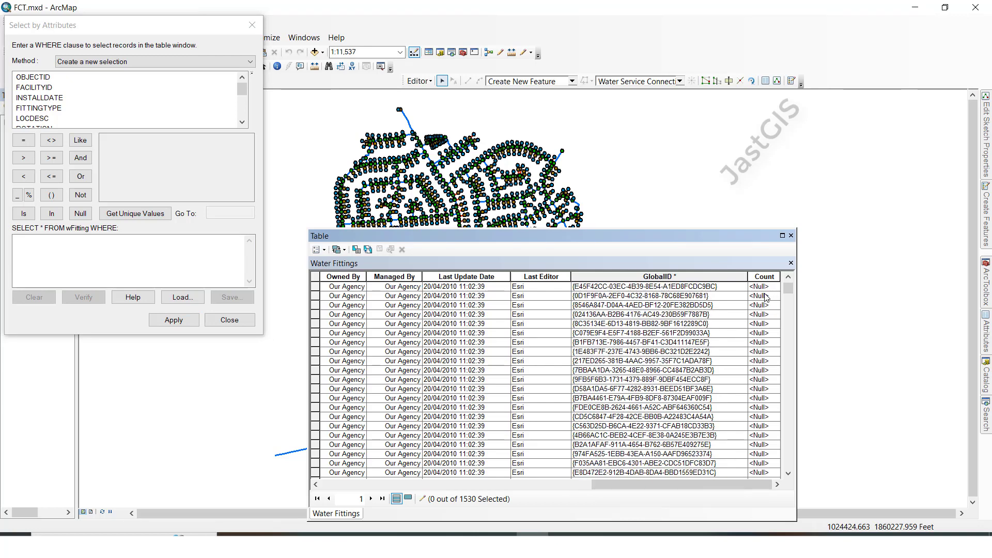
{"action": "scroll", "coordinate": [768, 289], "scroll_direction": "up", "scroll_amount": 5}
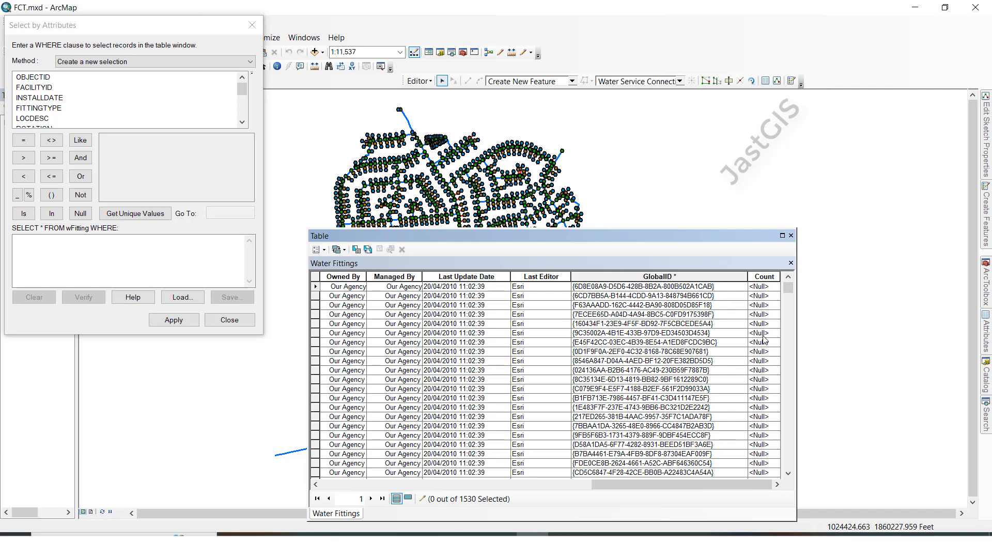
{"action": "double_click", "coordinate": [765, 276]}
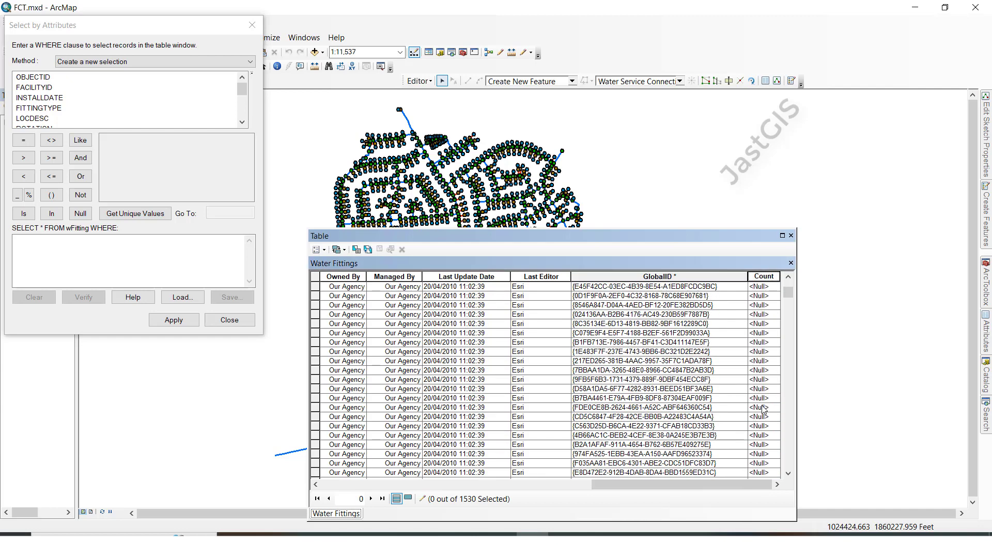
{"action": "scroll", "coordinate": [769, 372], "scroll_direction": "down", "scroll_amount": 1}
{"action": "scroll", "coordinate": [770, 368], "scroll_direction": "up", "scroll_amount": 1}
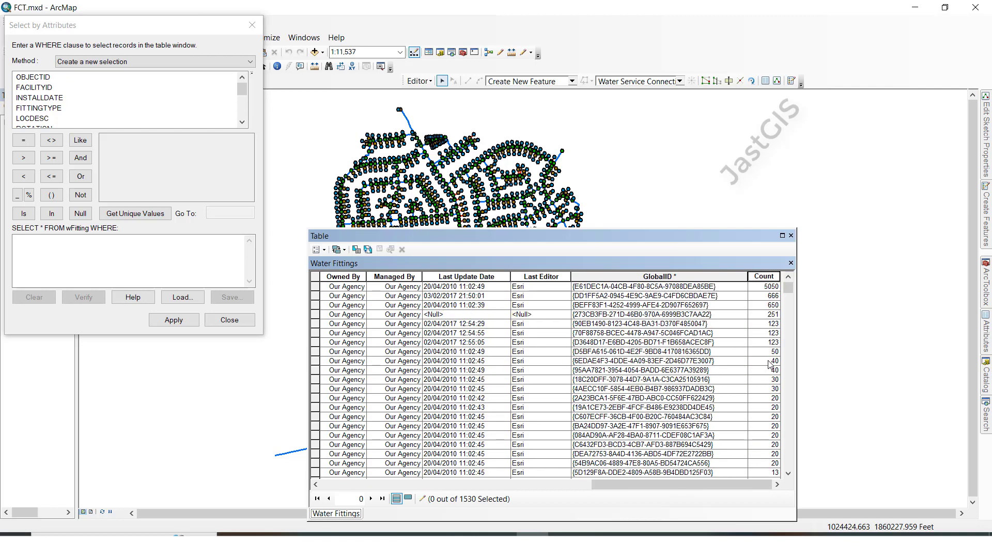
{"action": "scroll", "coordinate": [770, 360], "scroll_direction": "down", "scroll_amount": 5}
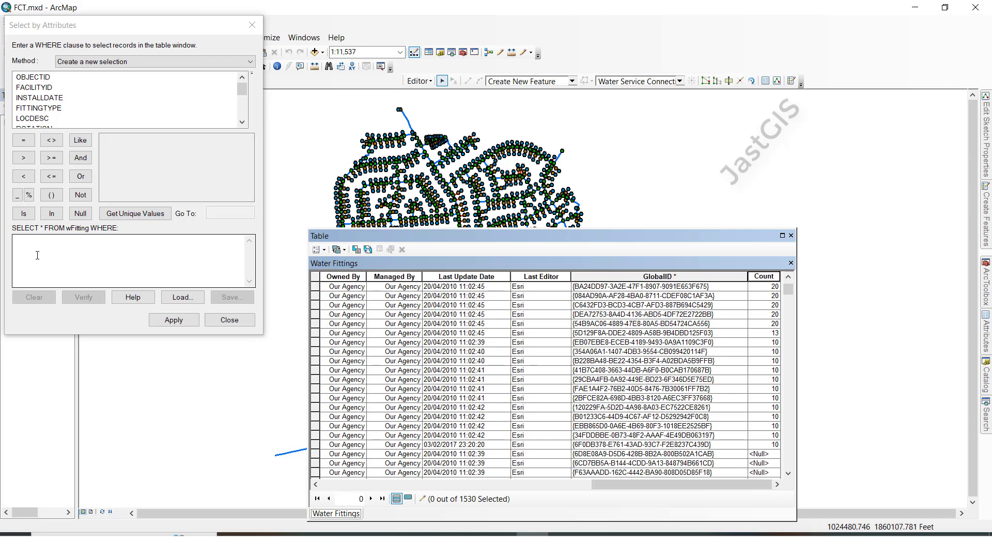
- Build the selection expression Count = 10, picking the value from the field's unique values
{"action": "left_click", "coordinate": [42, 236]}
{"action": "scroll", "coordinate": [51, 105], "scroll_direction": "down", "scroll_amount": 5}
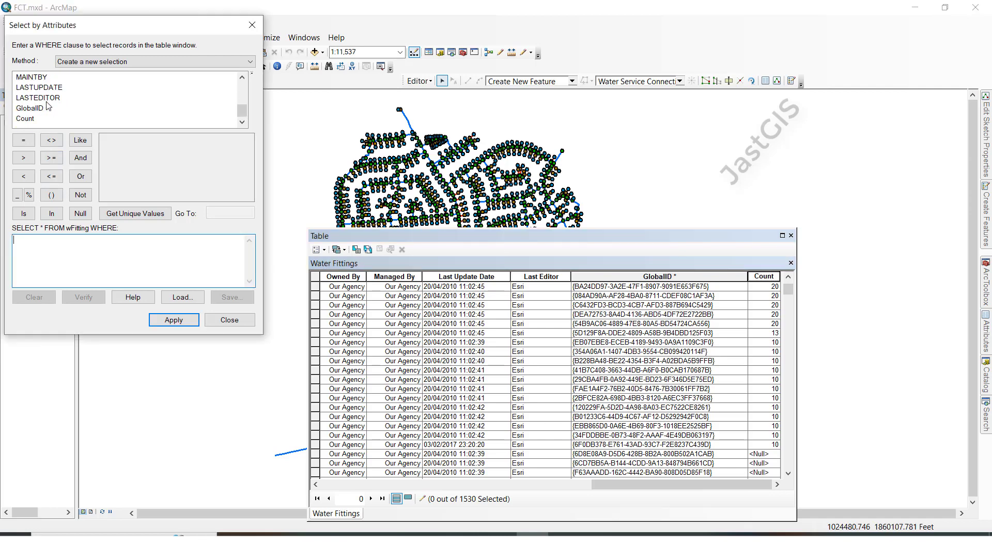
{"action": "double_click", "coordinate": [25, 119]}
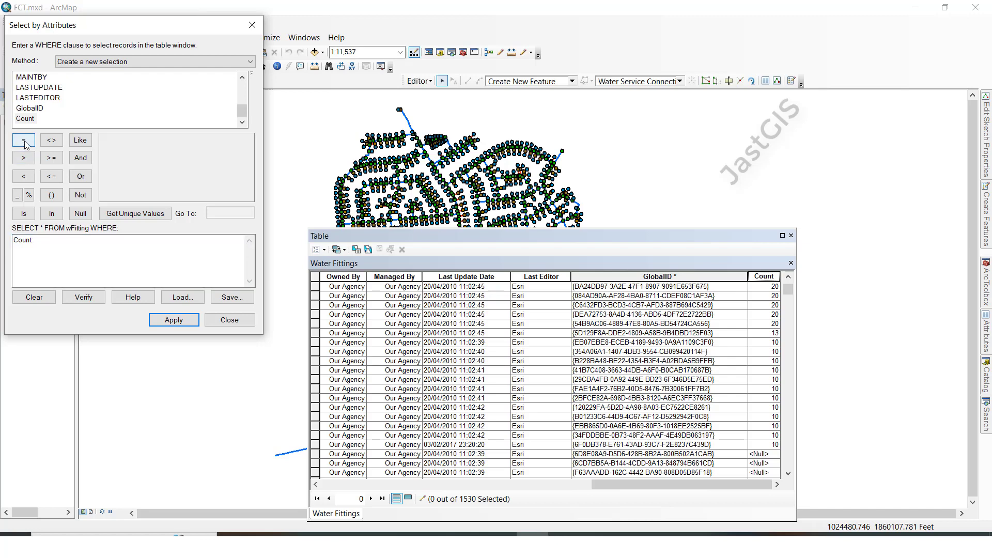
{"action": "left_click", "coordinate": [24, 142]}
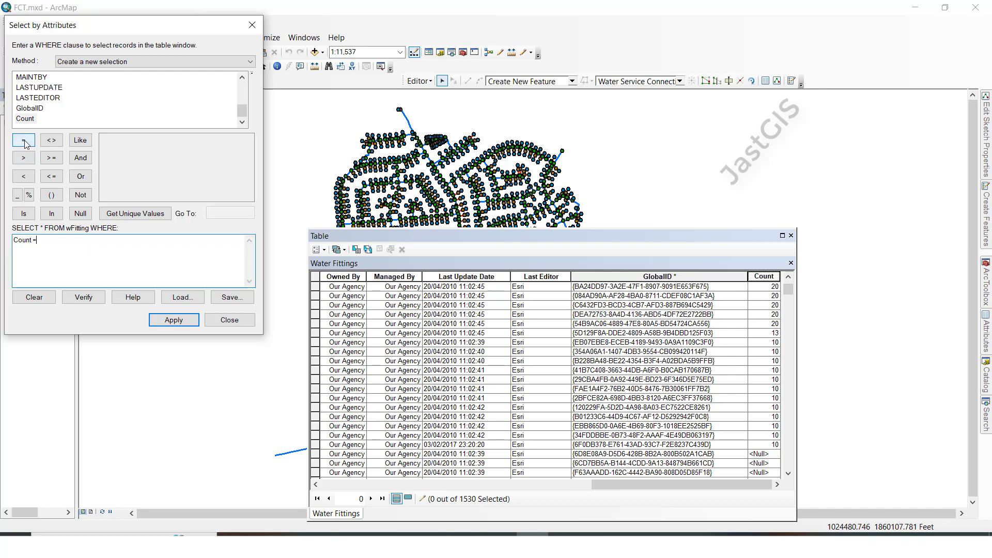
{"action": "left_click", "coordinate": [130, 220]}
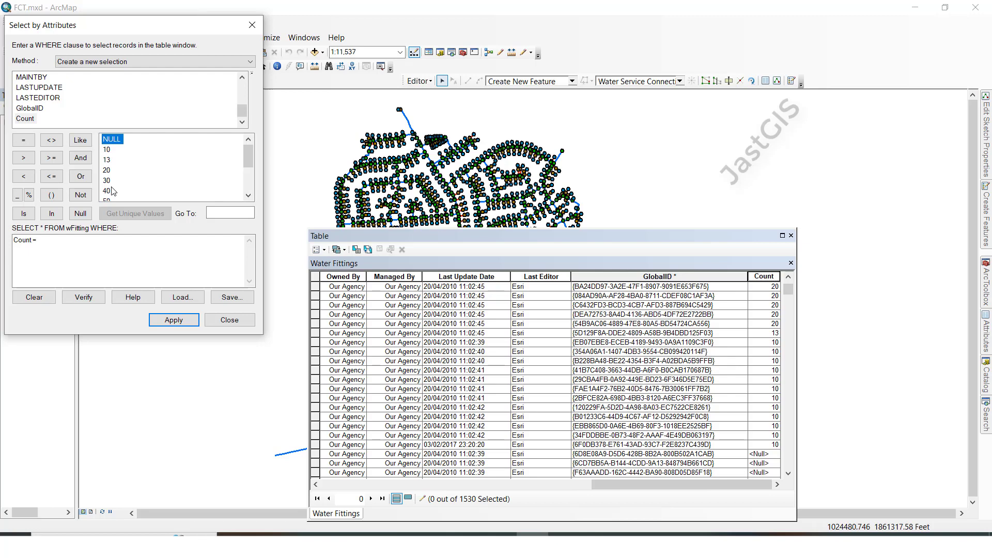
{"action": "double_click", "coordinate": [107, 151]}
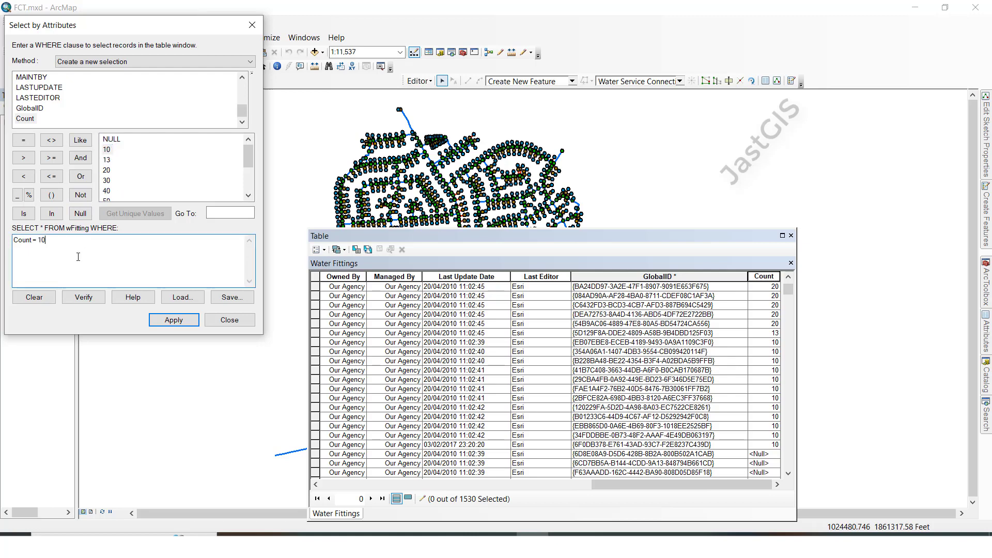
- Verify and apply the Count = 10 expression, and show only the selected records in the table
{"action": "left_click", "coordinate": [84, 298]}
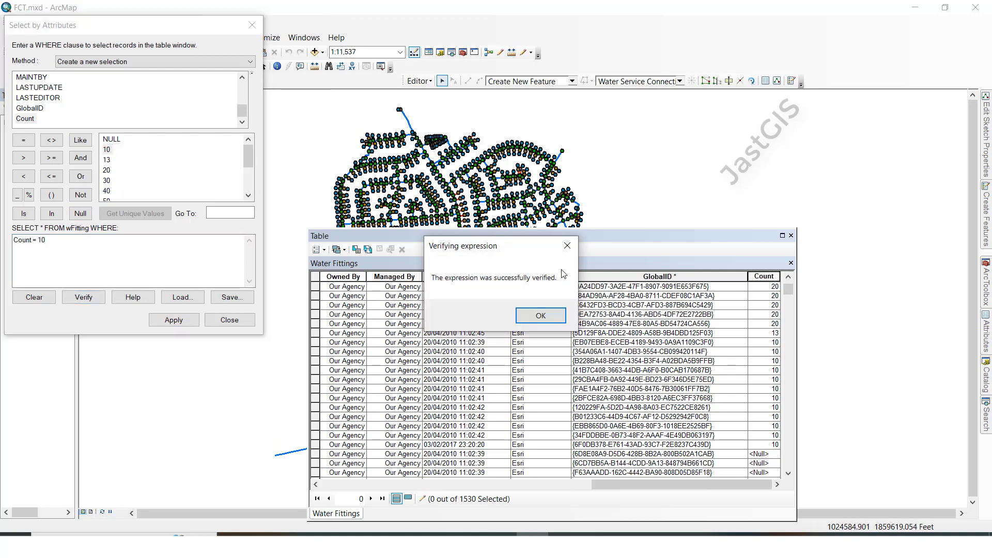
{"action": "left_click", "coordinate": [541, 316]}
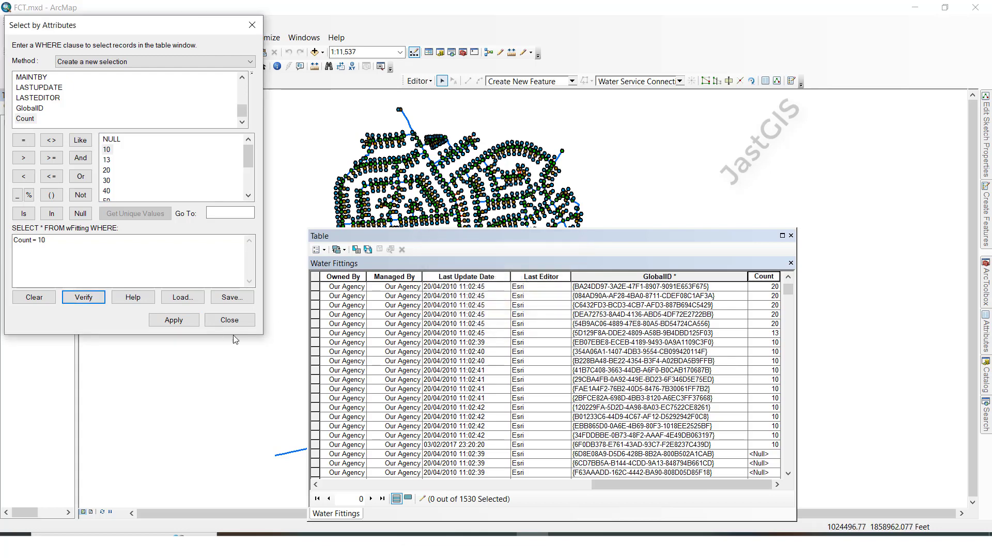
{"action": "left_click", "coordinate": [172, 321]}
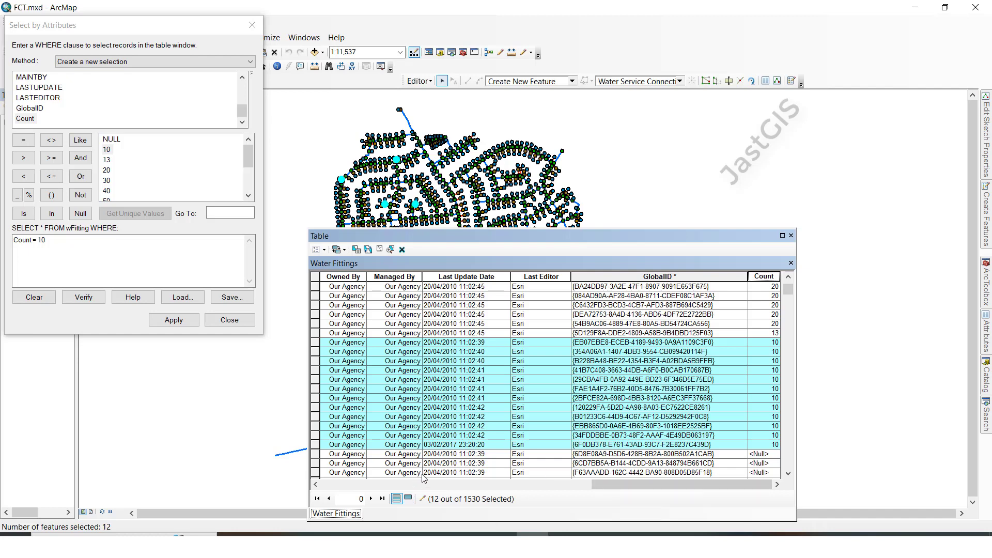
{"action": "left_click", "coordinate": [408, 499]}
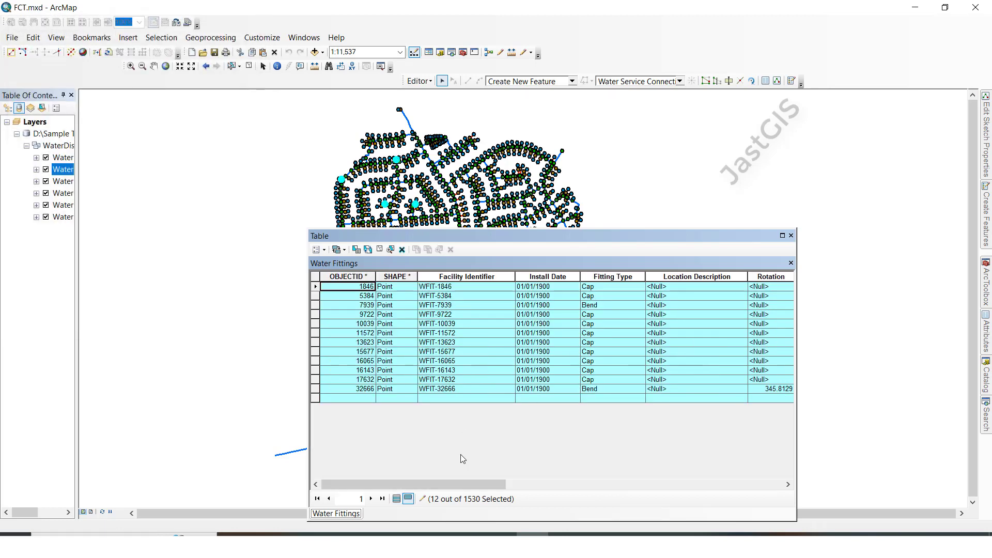
{"action": "left_click_drag", "start_coordinate": [439, 486], "coordinate": [714, 478]}
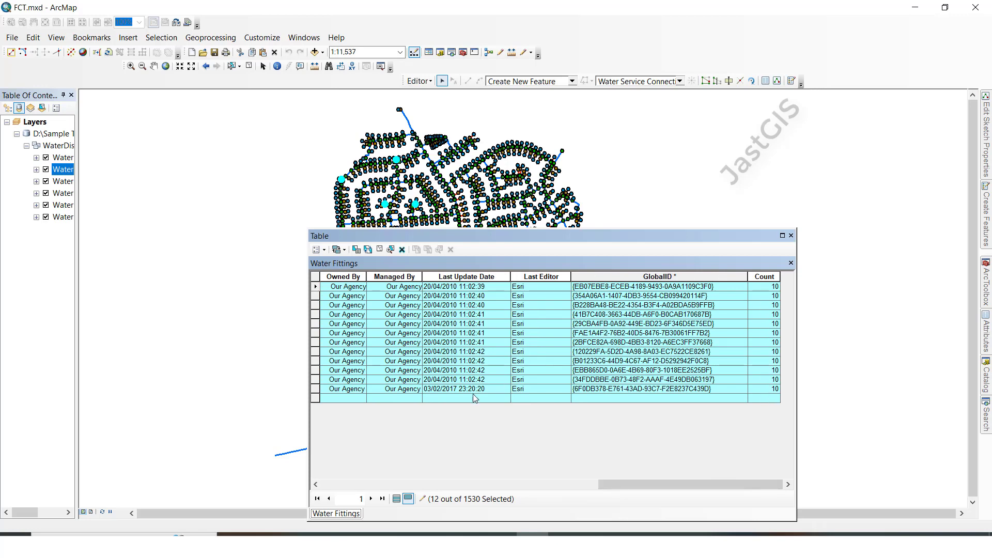
- Reopen Select by Attributes and change the expression to Count = 20 using the field's unique values
{"action": "left_click", "coordinate": [356, 250]}
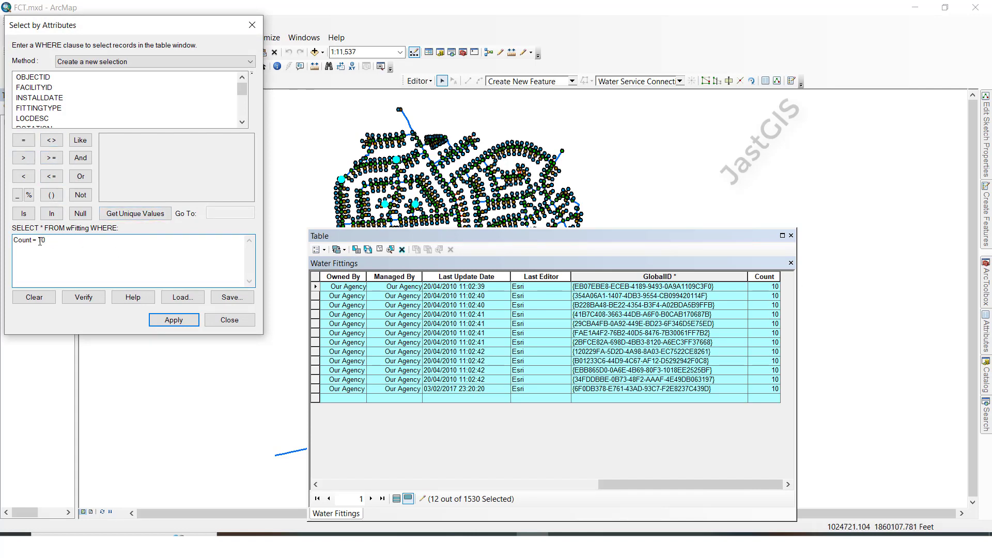
{"action": "scroll", "coordinate": [36, 108], "scroll_direction": "down", "scroll_amount": 3}
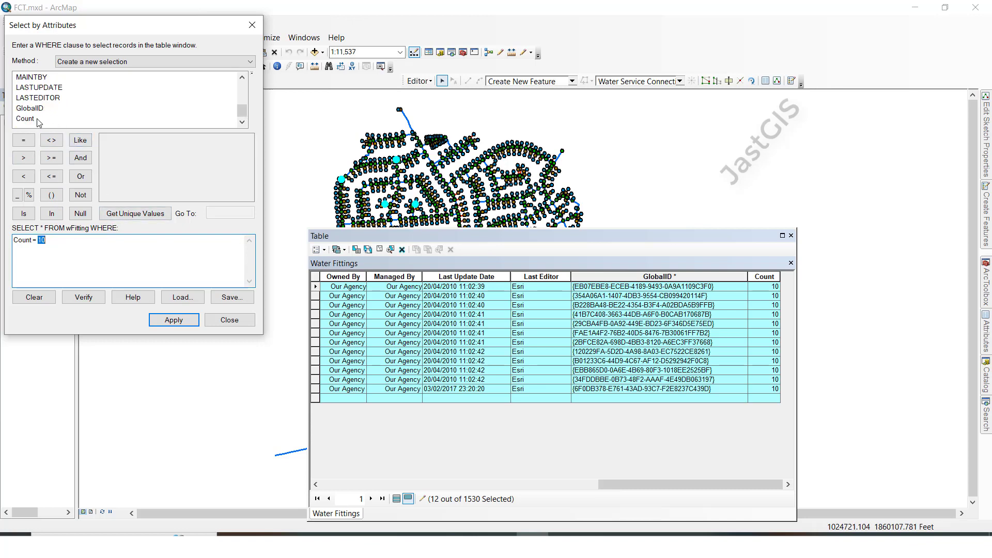
{"action": "left_click", "coordinate": [36, 119]}
{"action": "left_click", "coordinate": [133, 216]}
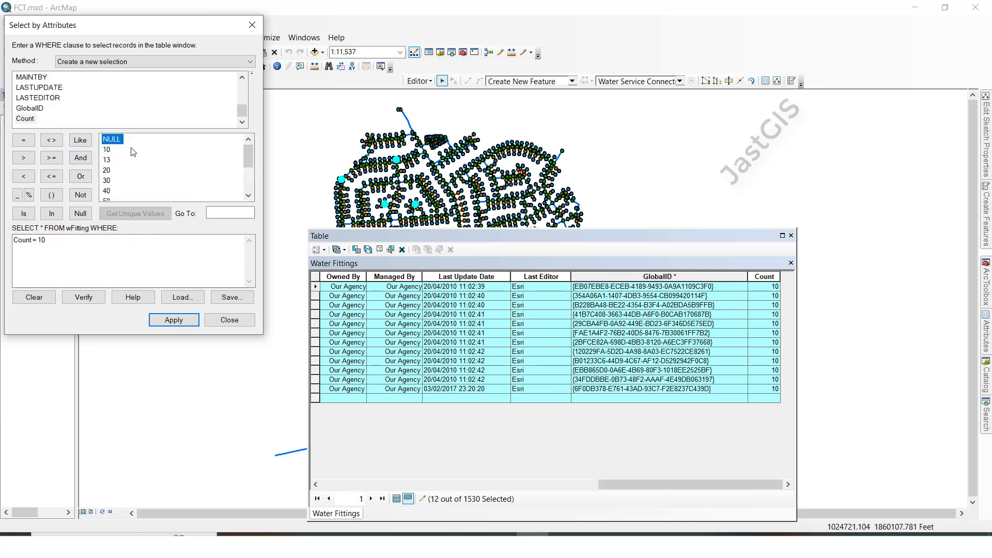
{"action": "double_click", "coordinate": [40, 240]}
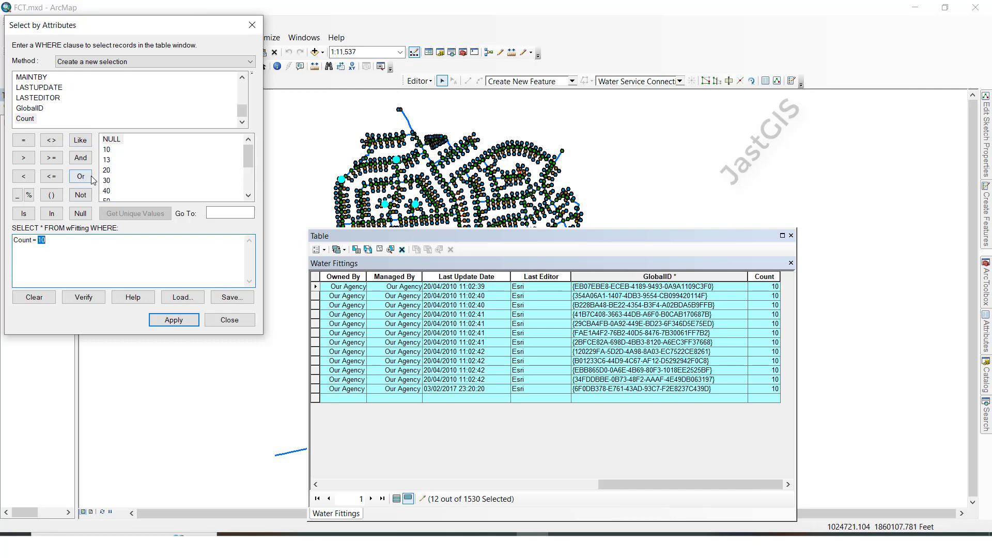
{"action": "double_click", "coordinate": [106, 171]}
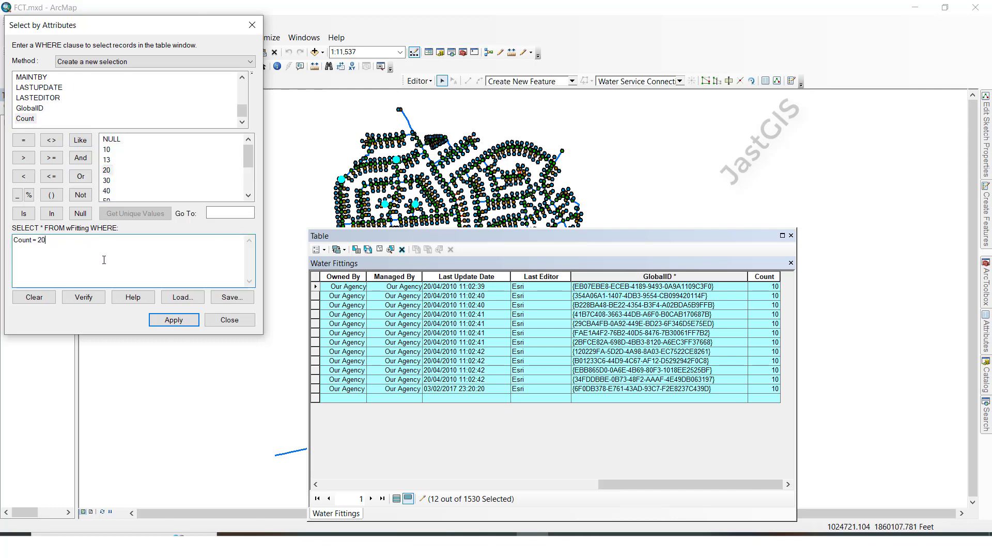
- Verify the Count = 20 expression and apply it as a new selection
{"action": "left_click", "coordinate": [83, 297]}
{"action": "left_click", "coordinate": [540, 315]}
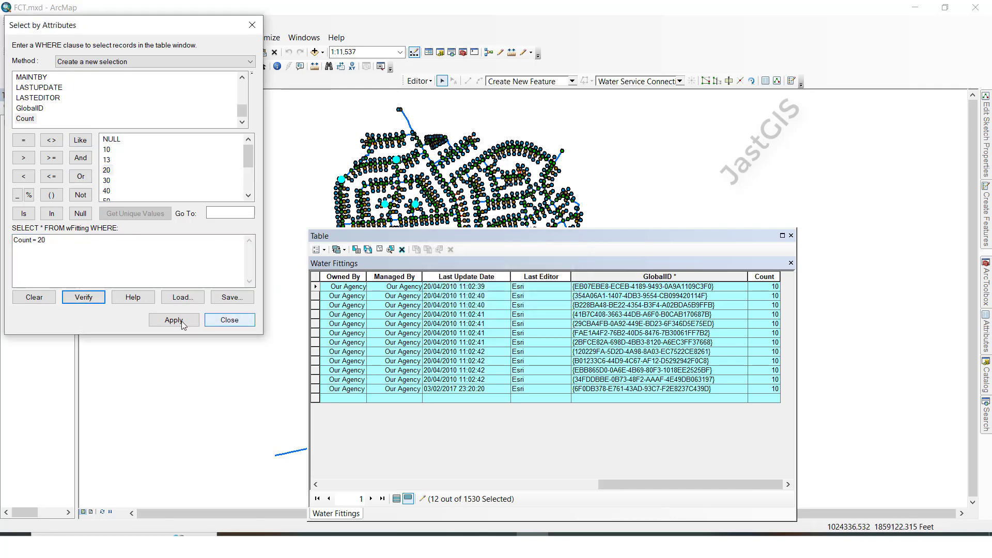
{"action": "left_click", "coordinate": [174, 320]}
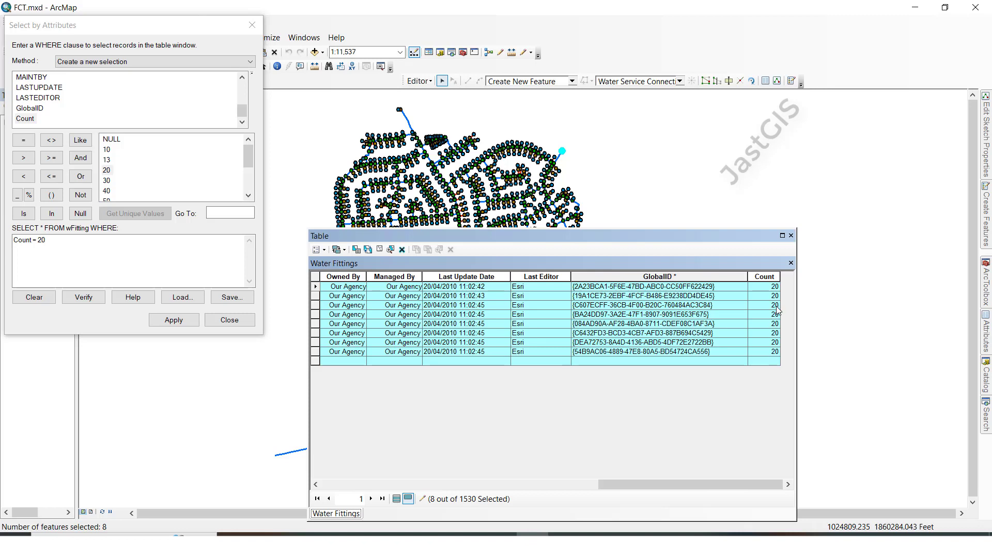
- Change the selection expression to Count <> 30, replacing both the operator and the value
{"action": "left_click", "coordinate": [84, 255]}
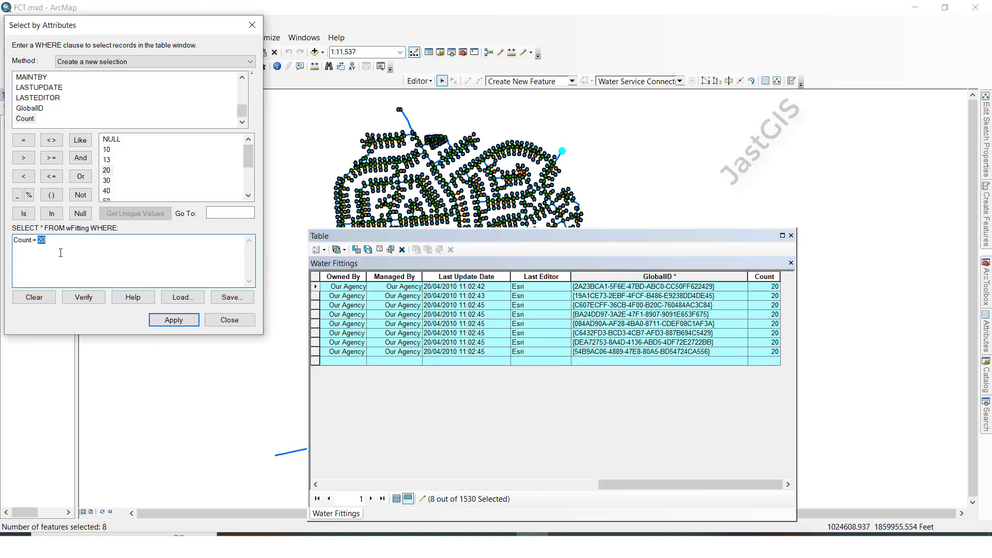
{"action": "left_click_drag", "start_coordinate": [46, 240], "coordinate": [33, 240]}
{"action": "key", "text": "Delete"}
{"action": "double_click", "coordinate": [56, 144]}
{"action": "left_click", "coordinate": [110, 183]}
{"action": "double_click", "coordinate": [108, 183]}
- Verify the Count <> 30 expression, apply it, and review the Count values of the selected records
{"action": "left_click", "coordinate": [97, 296]}
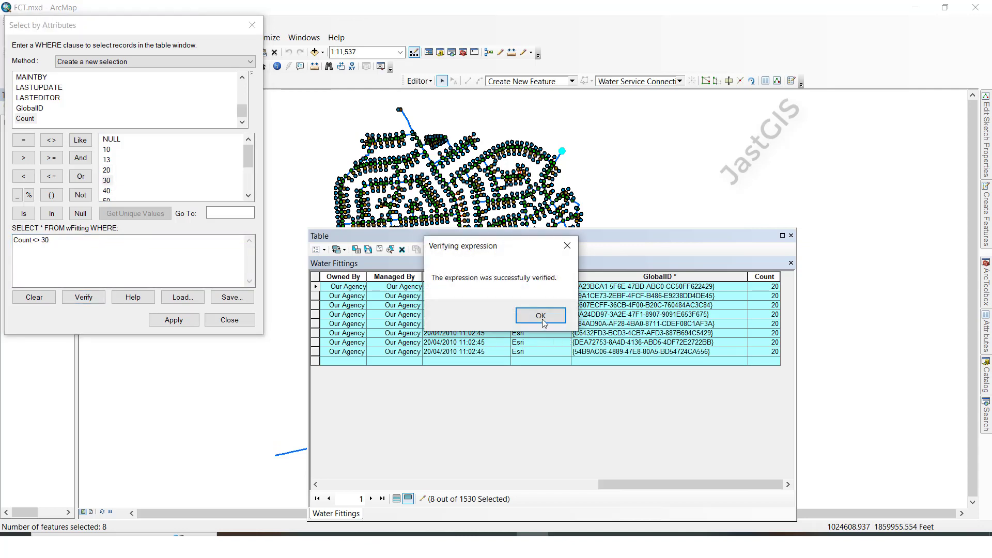
{"action": "left_click", "coordinate": [543, 318]}
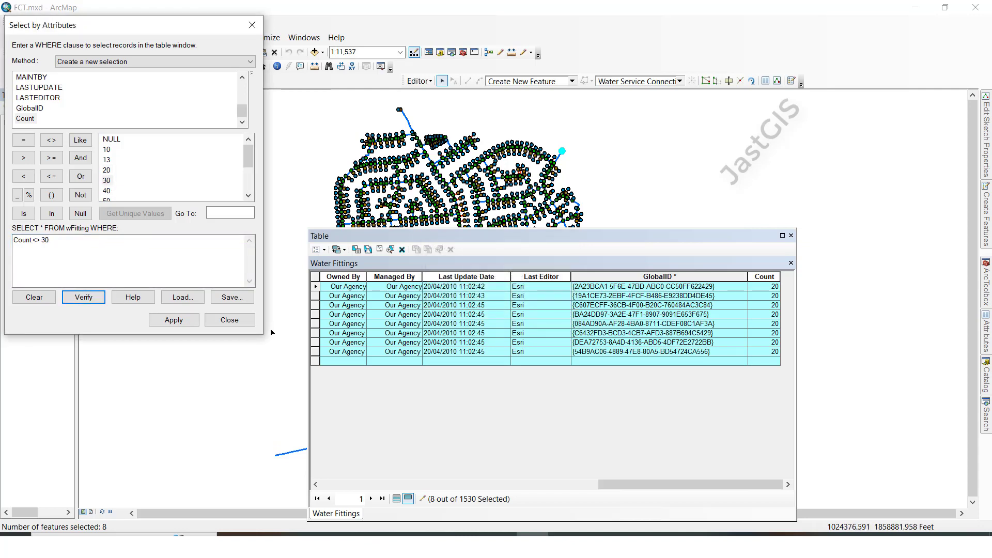
{"action": "left_click", "coordinate": [174, 320]}
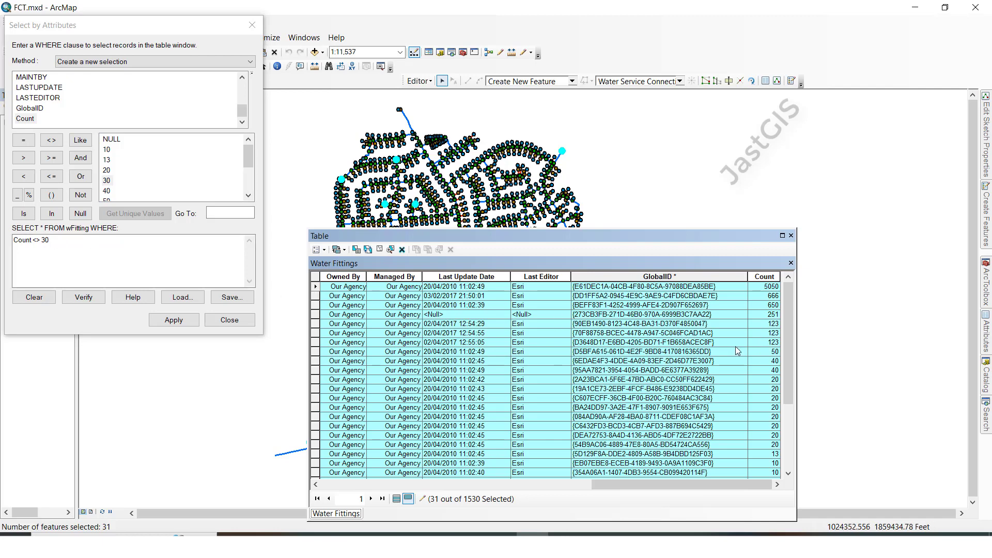
{"action": "scroll", "coordinate": [769, 341], "scroll_direction": "down", "scroll_amount": 2}
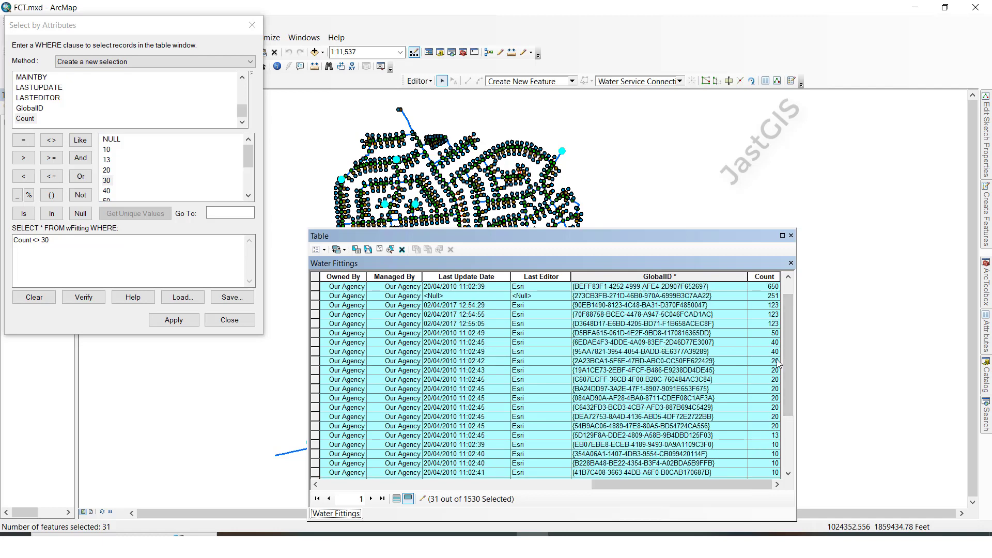
- Change the selection expression to Count <> 20 by replacing its value with one from the unique values
{"action": "scroll", "coordinate": [769, 468], "scroll_direction": "down", "scroll_amount": 1}
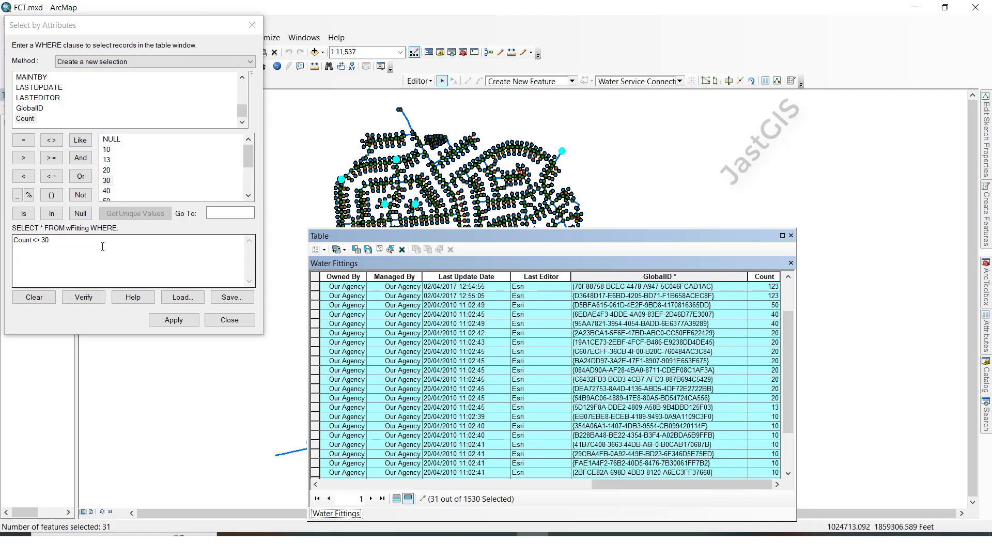
{"action": "left_click", "coordinate": [67, 249]}
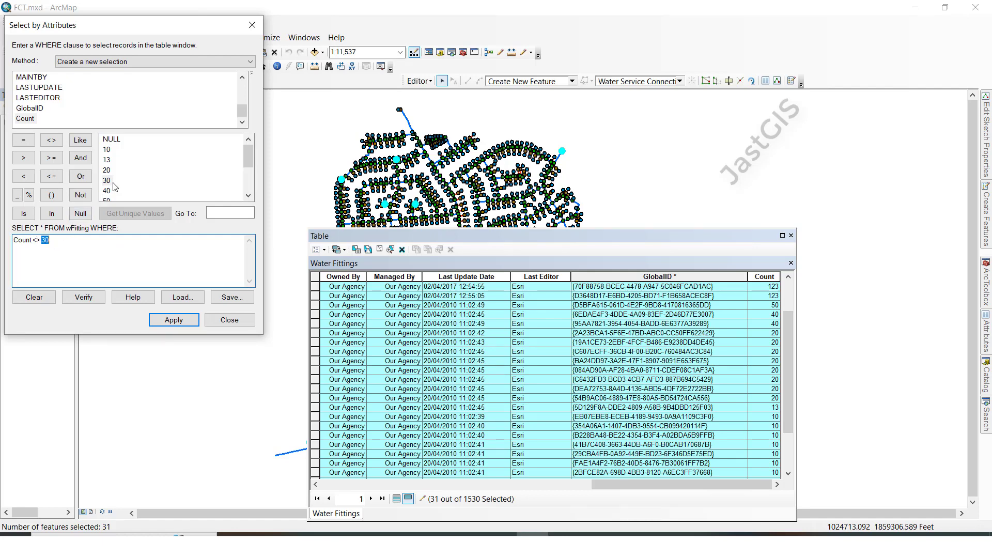
{"action": "key", "text": "BackSpace"}
{"action": "double_click", "coordinate": [109, 170]}
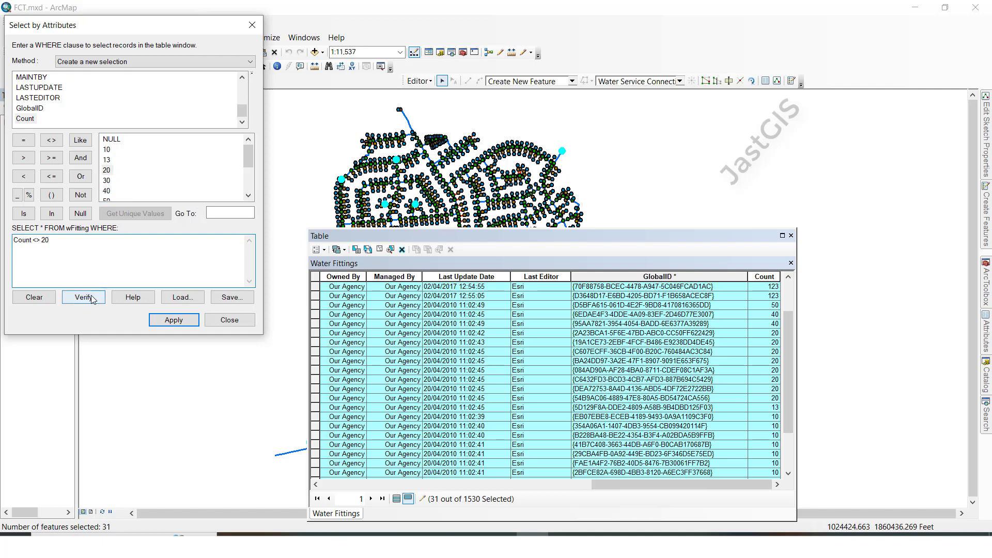
- Verify the Count <> 20 expression, apply it, and review the Count values of the selected records
{"action": "left_click", "coordinate": [93, 299]}
{"action": "left_click", "coordinate": [541, 315]}
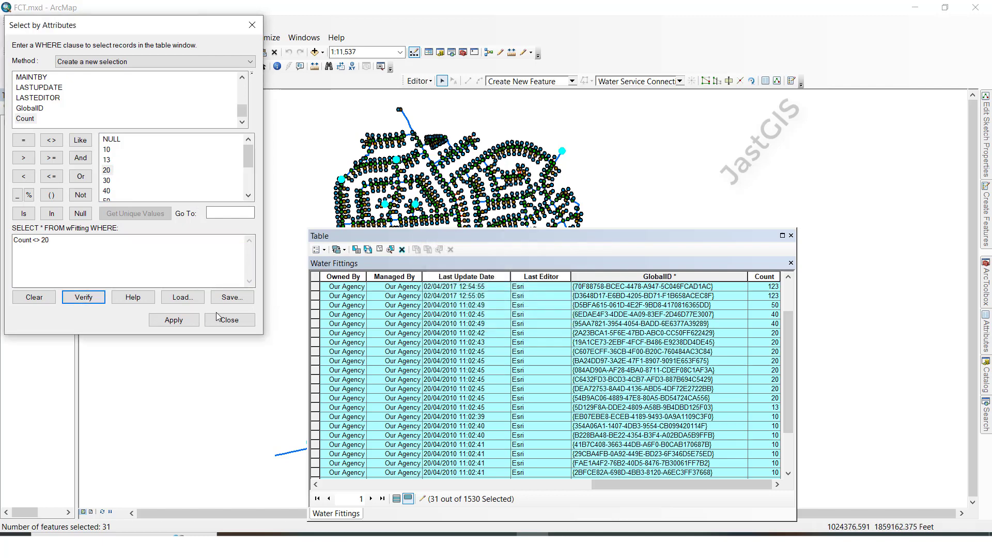
{"action": "left_click", "coordinate": [176, 320]}
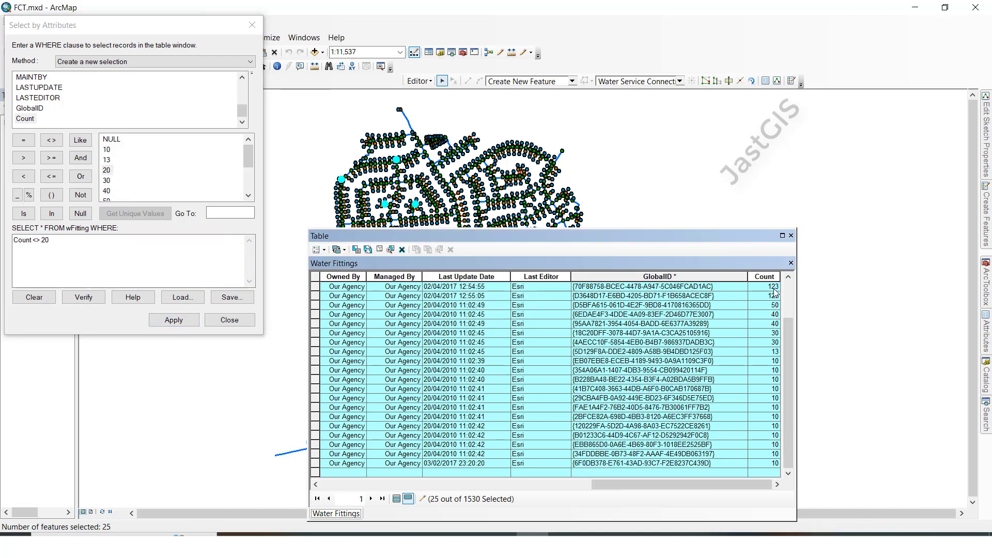
{"action": "scroll", "coordinate": [764, 318], "scroll_direction": "up", "scroll_amount": 2}
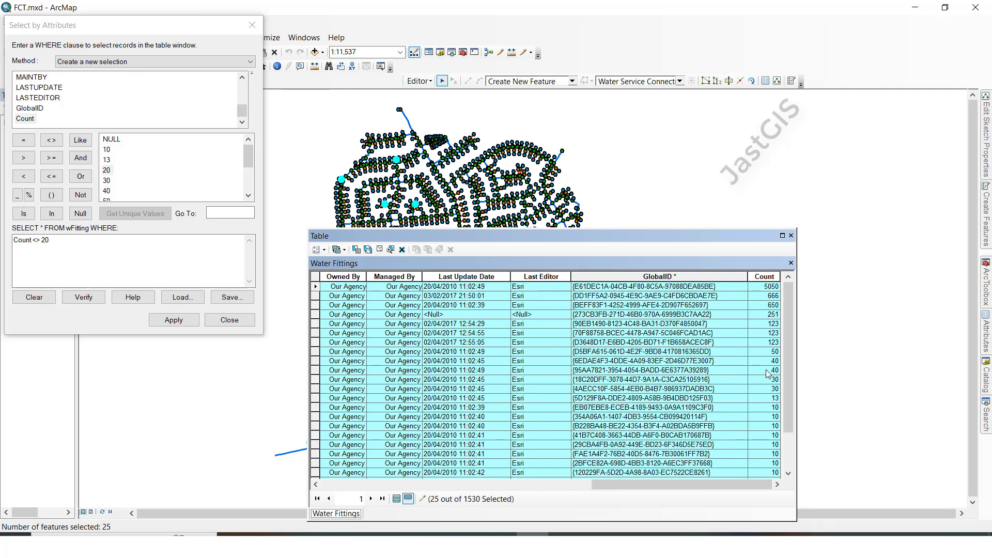
{"action": "scroll", "coordinate": [770, 356], "scroll_direction": "down", "scroll_amount": 2}
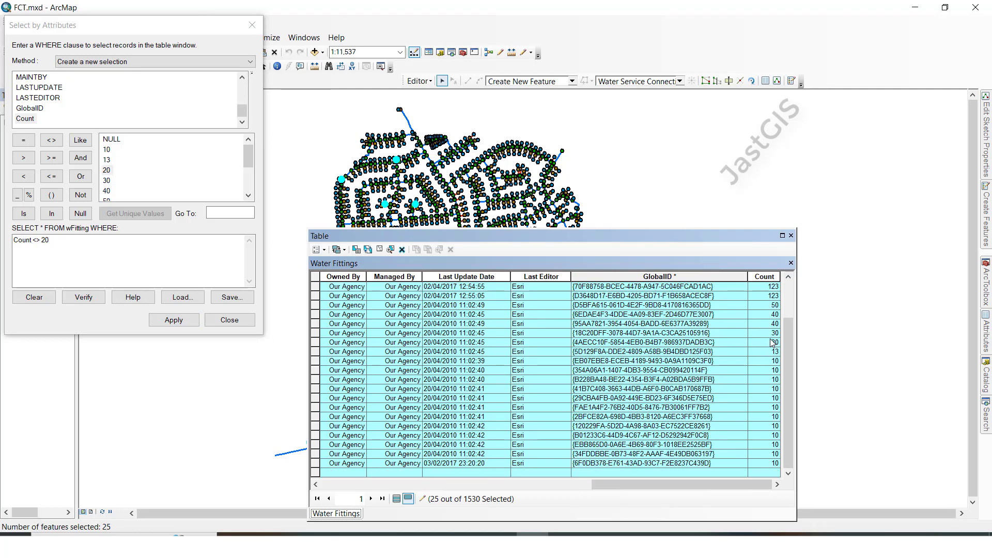
{"action": "scroll", "coordinate": [774, 346], "scroll_direction": "up", "scroll_amount": 2}
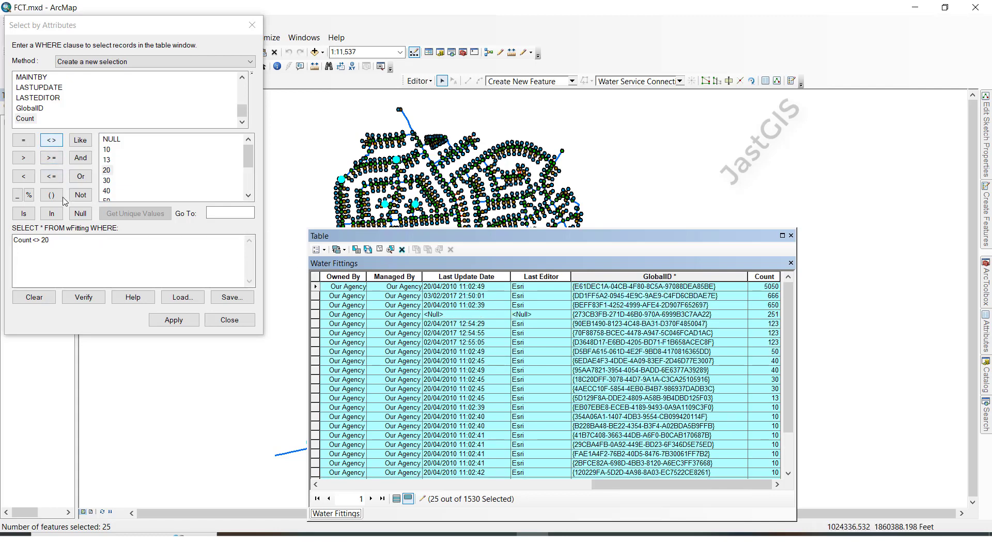
- Change the selection expression to Count > 20, replacing the not-equal operator and re-adding the value
{"action": "left_click", "coordinate": [56, 239]}
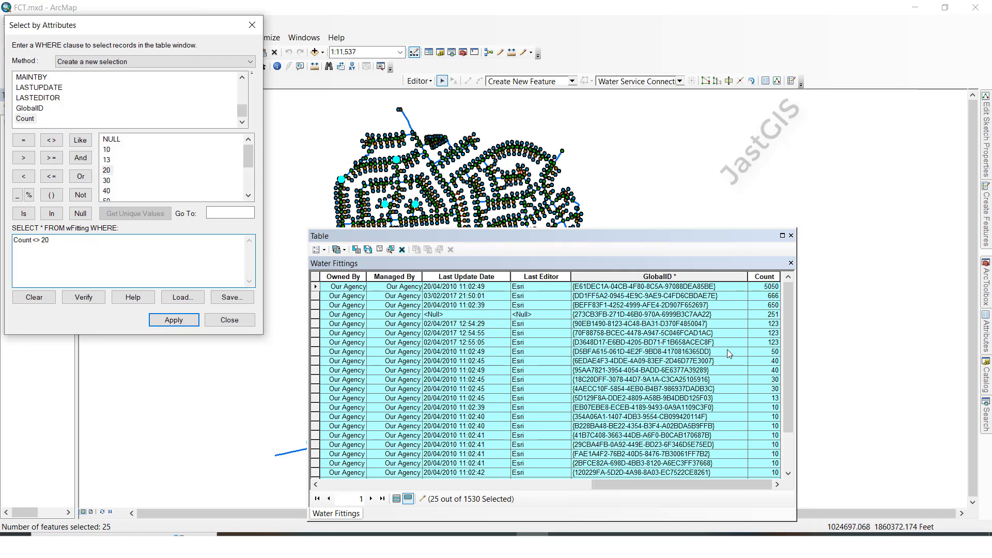
{"action": "scroll", "coordinate": [766, 401], "scroll_direction": "down", "scroll_amount": 1}
{"action": "scroll", "coordinate": [764, 387], "scroll_direction": "up", "scroll_amount": 3}
{"action": "left_click_drag", "start_coordinate": [33, 241], "coordinate": [79, 245]}
{"action": "key", "text": "BackSpace"}
{"action": "left_click", "coordinate": [26, 161]}
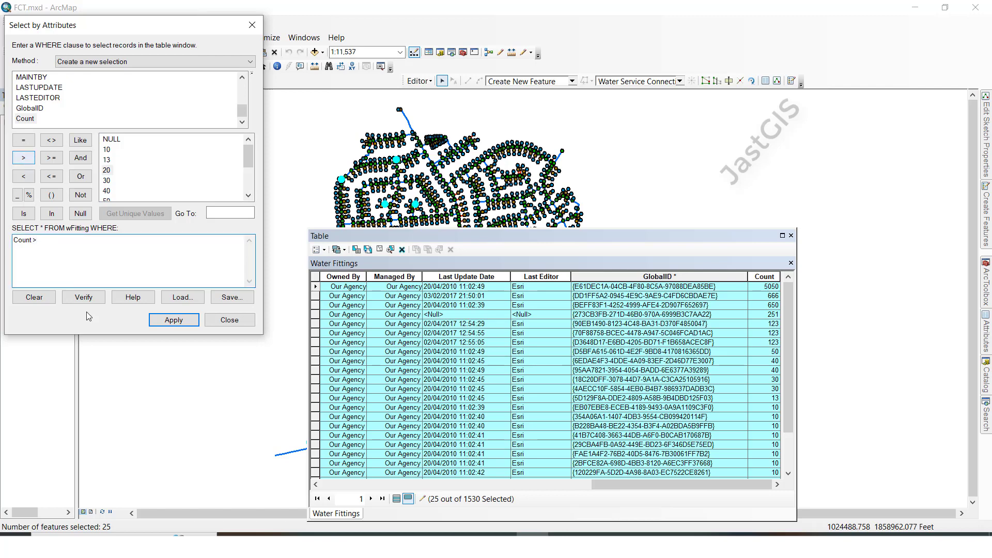
{"action": "double_click", "coordinate": [107, 172]}
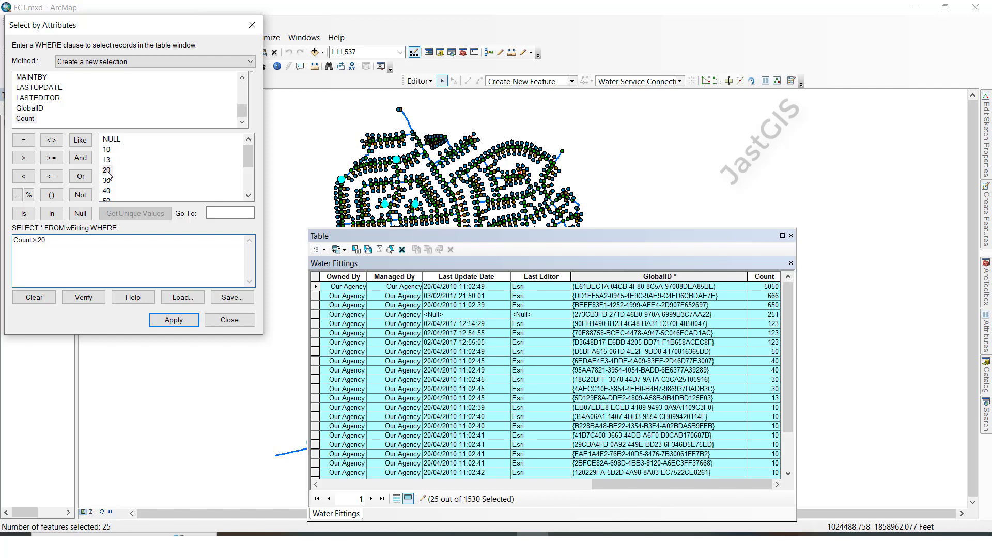
- Verify the Count > 20 expression, apply it, and highlight all the selected records in the table
{"action": "left_click", "coordinate": [89, 298]}
{"action": "left_click", "coordinate": [563, 316]}
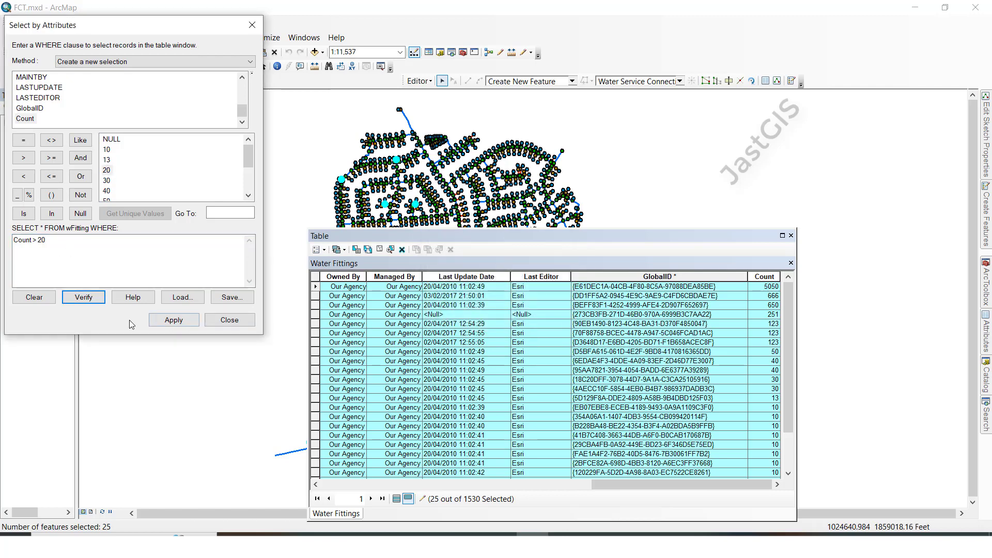
{"action": "left_click", "coordinate": [172, 321]}
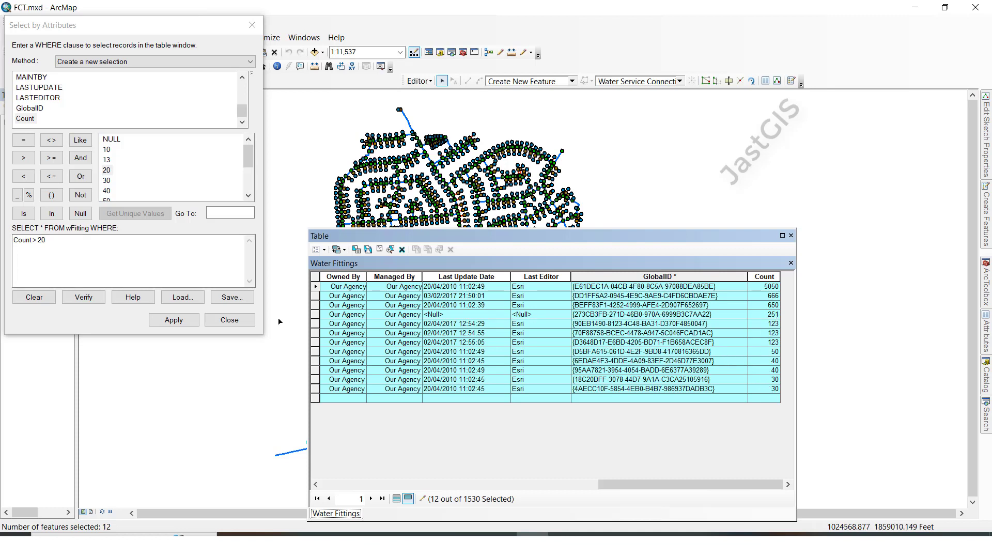
{"action": "left_click_drag", "start_coordinate": [316, 291], "coordinate": [315, 393]}
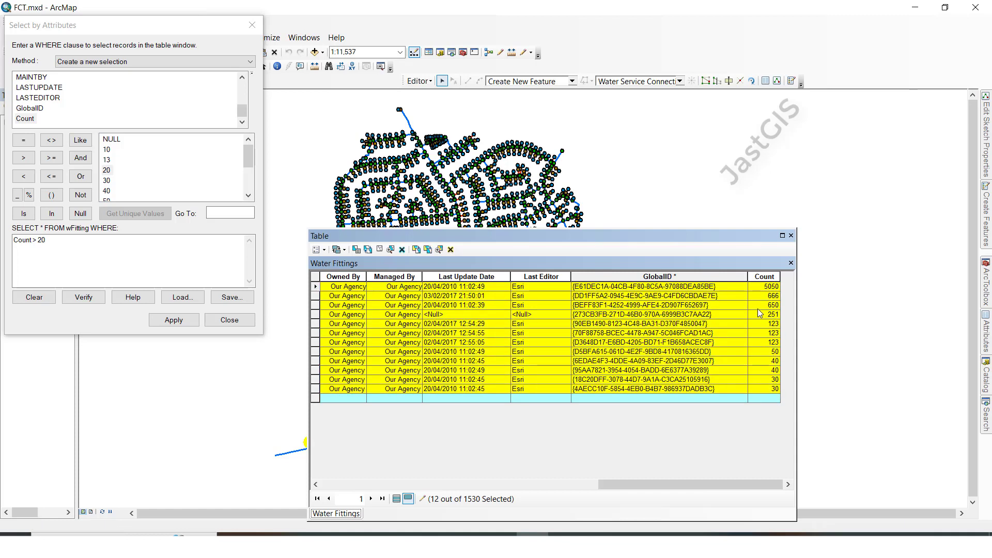
- Change the selection expression to Count >= 30, replacing both the operator and the value
{"action": "left_click", "coordinate": [106, 254]}
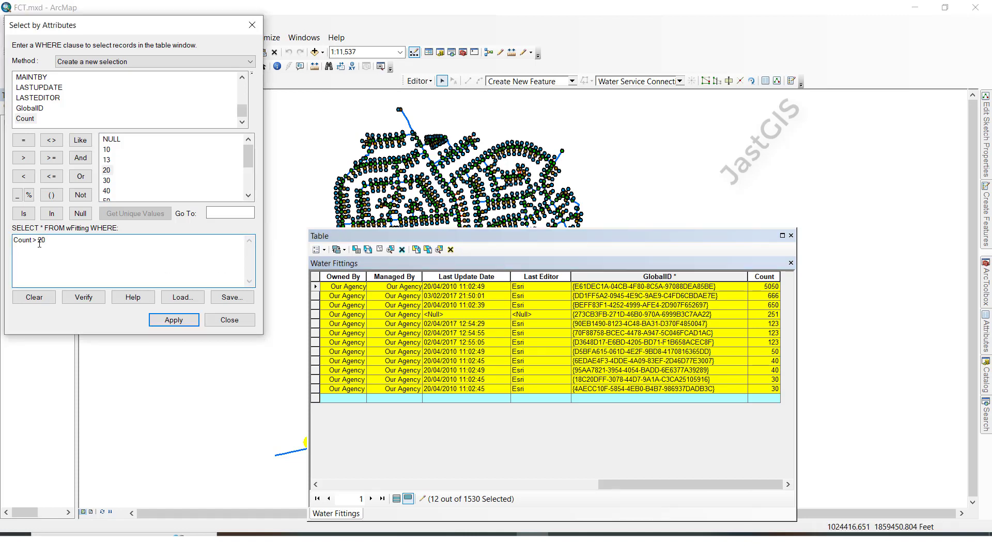
{"action": "left_click_drag", "start_coordinate": [38, 241], "coordinate": [46, 241]}
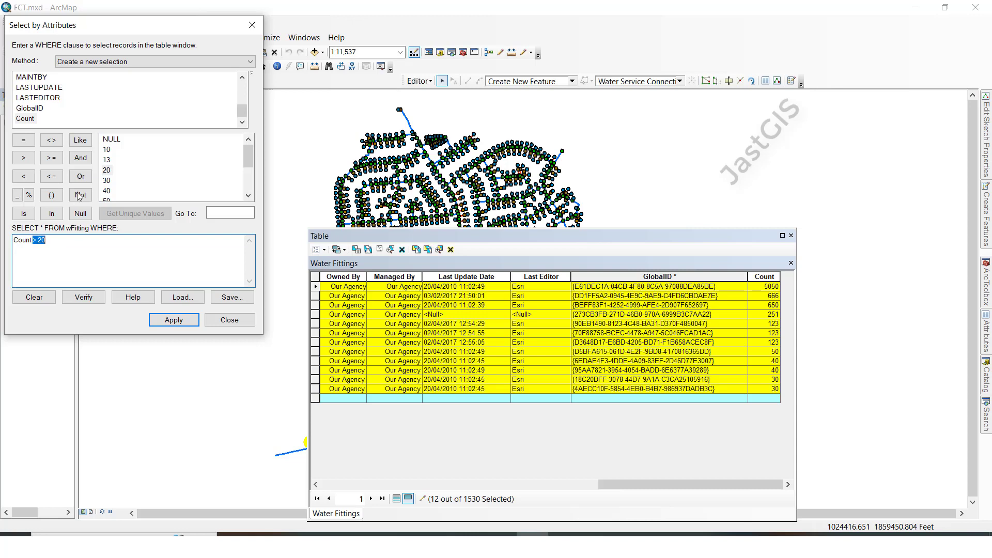
{"action": "left_click", "coordinate": [52, 157]}
{"action": "left_click", "coordinate": [51, 158]}
{"action": "key", "text": "BackSpace"}
{"action": "key", "text": "BackSpace"}
{"action": "double_click", "coordinate": [107, 180]}
- Verify and apply the Count >= 30 expression, then highlight the selected records with Count 40 and above
{"action": "left_click", "coordinate": [84, 298]}
{"action": "left_click", "coordinate": [601, 313]}
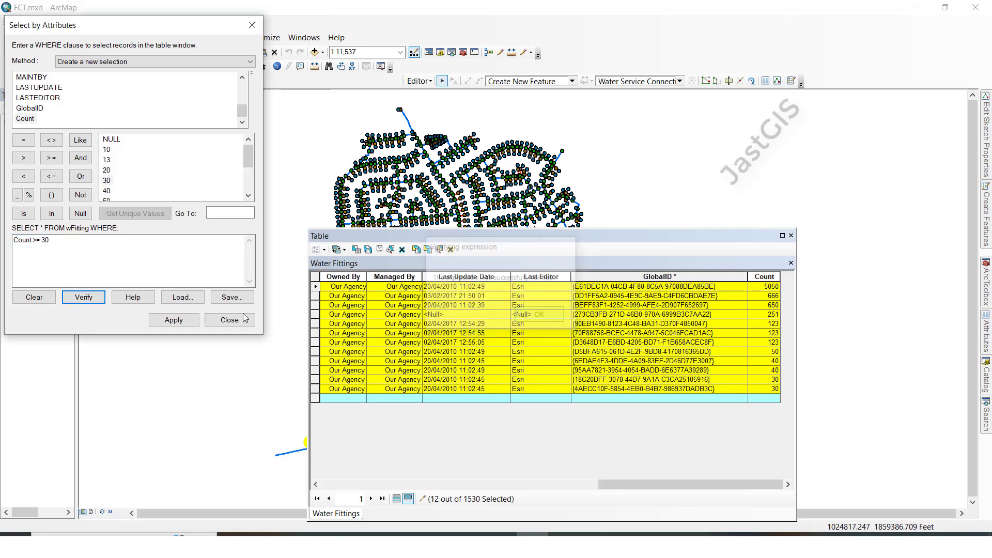
{"action": "left_click", "coordinate": [713, 317]}
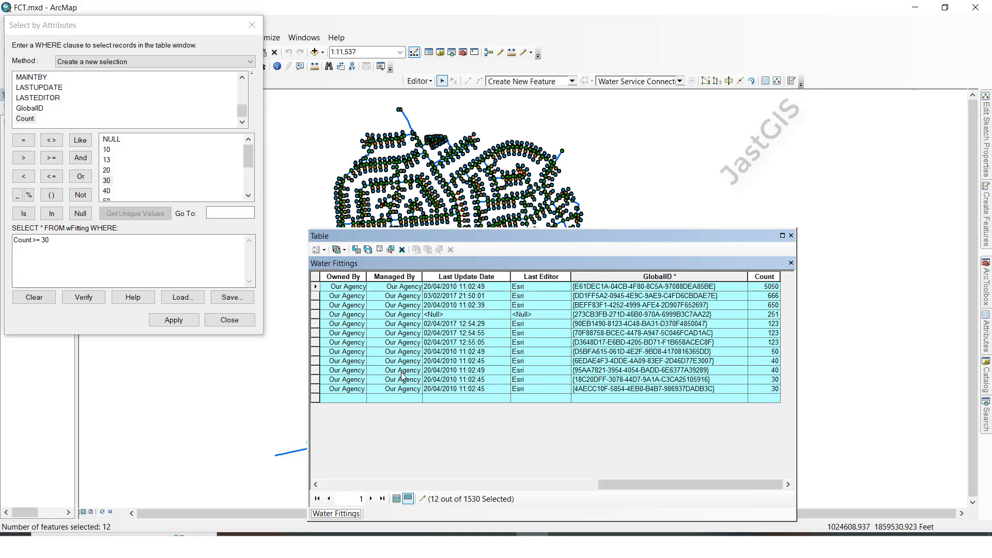
{"action": "left_click_drag", "start_coordinate": [315, 379], "coordinate": [315, 291]}
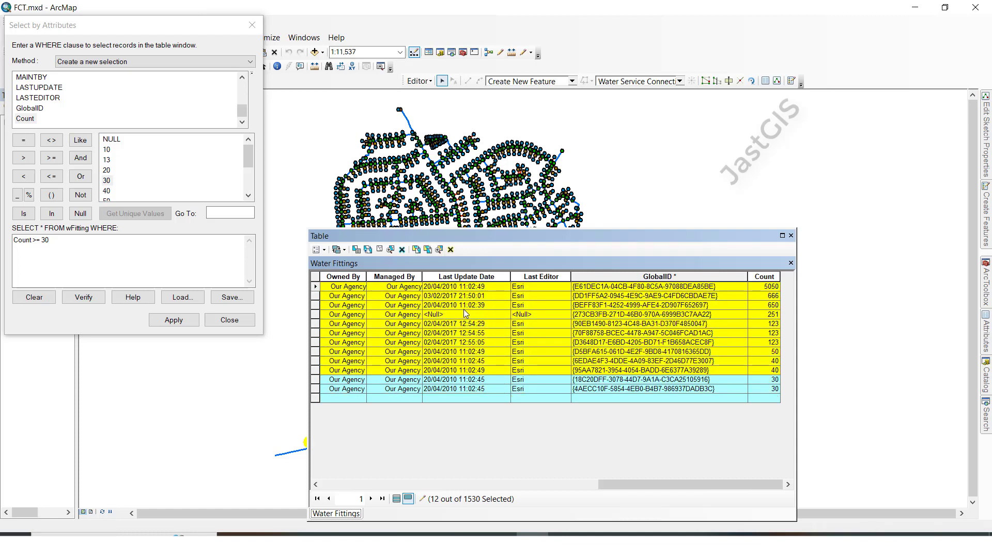
- Rewrite the selection expression as Count = 10 followed by the AND operator
{"action": "left_click", "coordinate": [74, 253]}
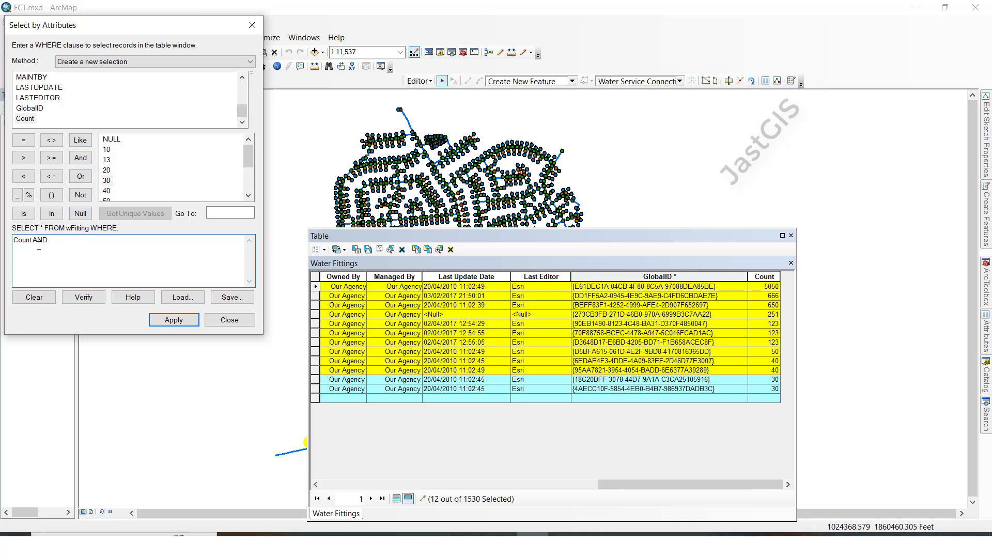
{"action": "left_click_drag", "start_coordinate": [36, 239], "coordinate": [99, 254]}
{"action": "key", "text": "BackSpace"}
{"action": "key", "text": "BackSpace"}
{"action": "left_click", "coordinate": [24, 142]}
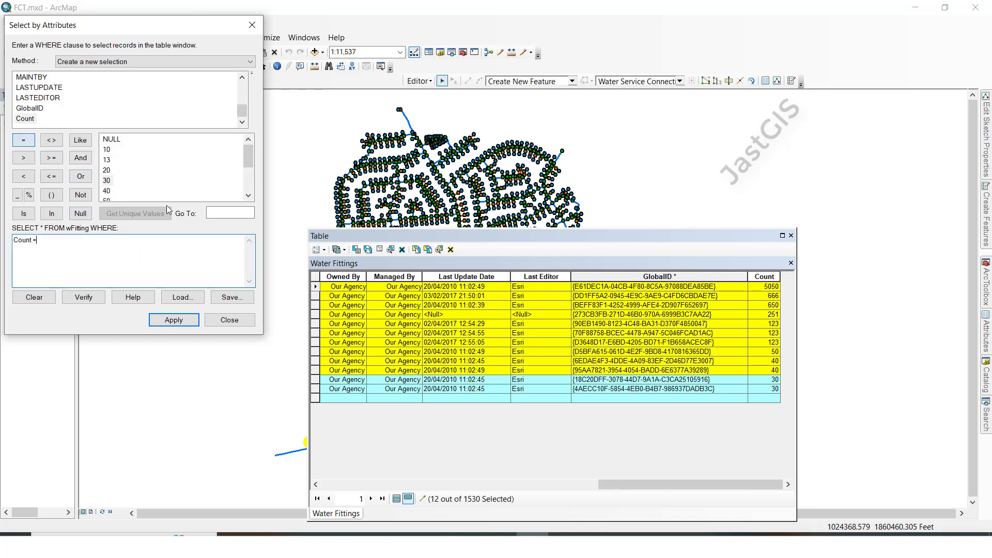
{"action": "double_click", "coordinate": [107, 160]}
{"action": "left_click", "coordinate": [80, 161]}
{"action": "key", "text": "BackSpace"}
{"action": "type", "text": "0"}
- Complete the expression with the second condition FITTINGTYPE = 'Cap', taking the value from the field's unique values
{"action": "scroll", "coordinate": [53, 99], "scroll_direction": "up", "scroll_amount": 6}
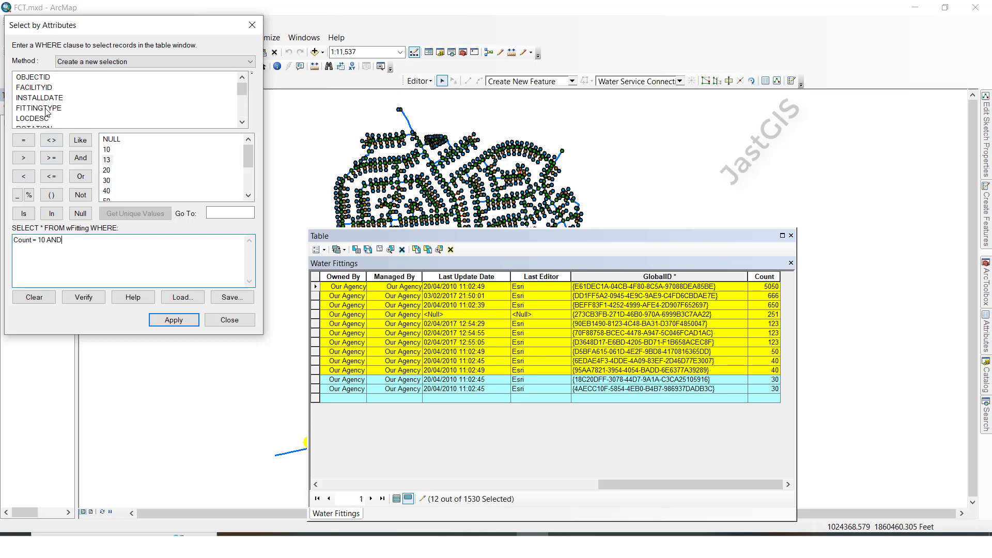
{"action": "double_click", "coordinate": [38, 108]}
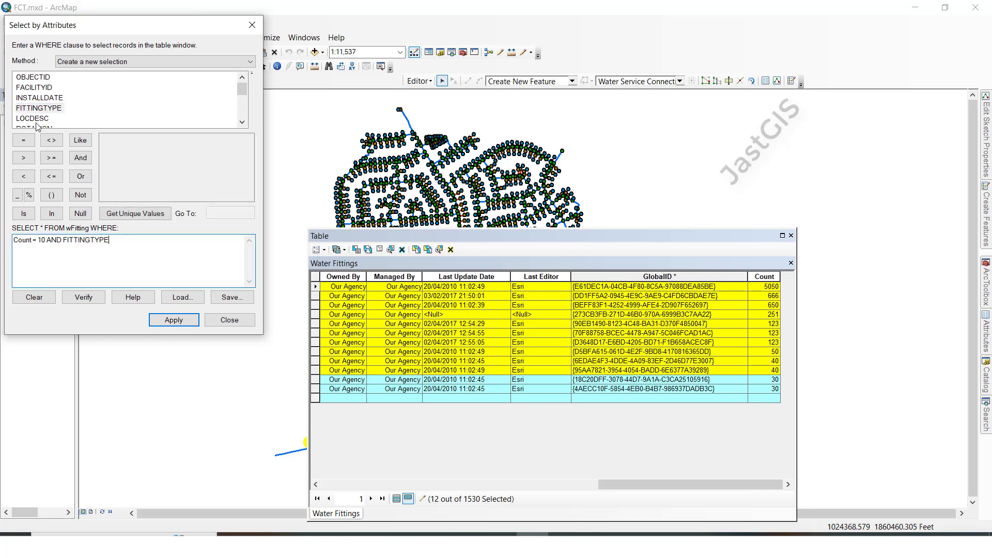
{"action": "left_click", "coordinate": [23, 140]}
{"action": "left_click", "coordinate": [142, 213]}
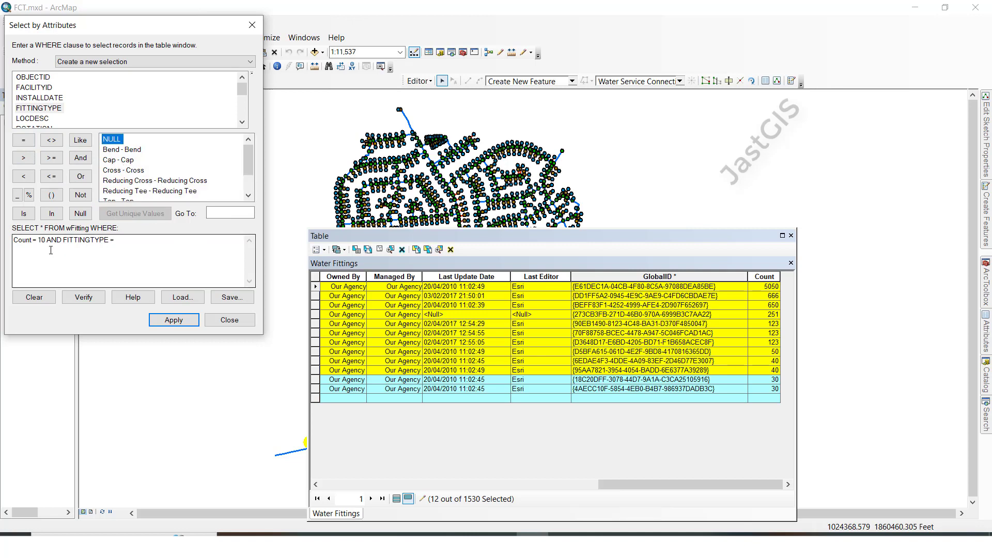
{"action": "double_click", "coordinate": [116, 165]}
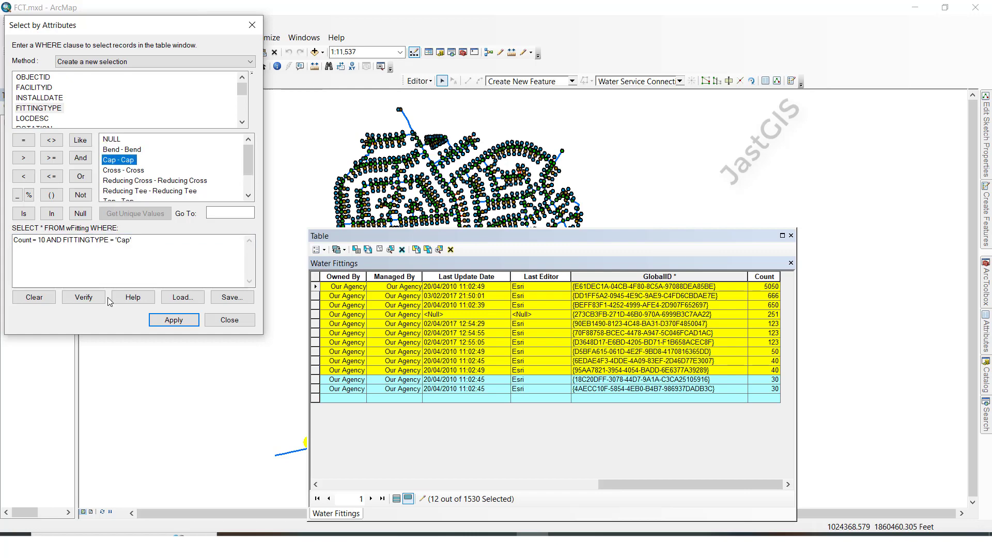
- Verify and apply the combined Count and FITTINGTYPE expression, then check both fields in the selected records
{"action": "left_click", "coordinate": [83, 297]}
{"action": "left_click", "coordinate": [541, 319]}
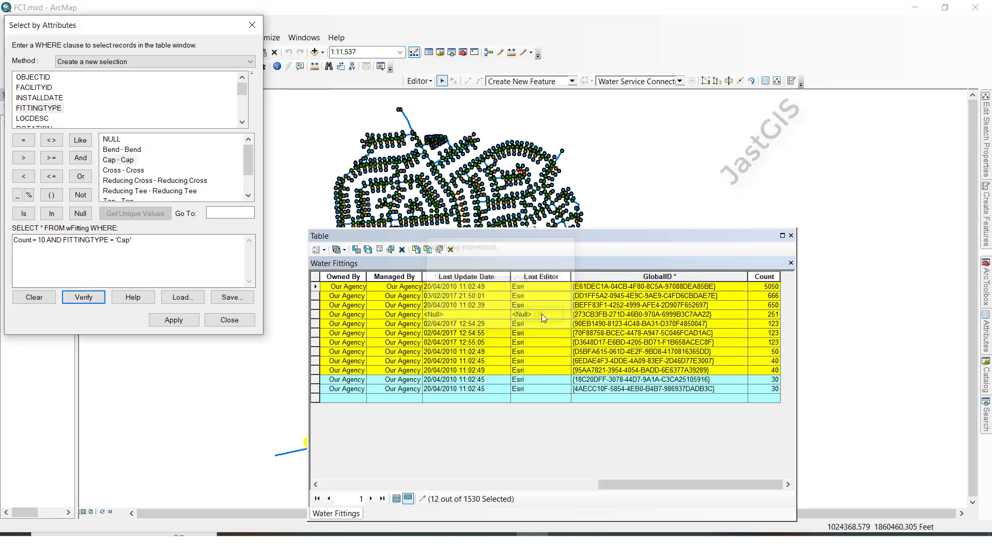
{"action": "left_click", "coordinate": [173, 320]}
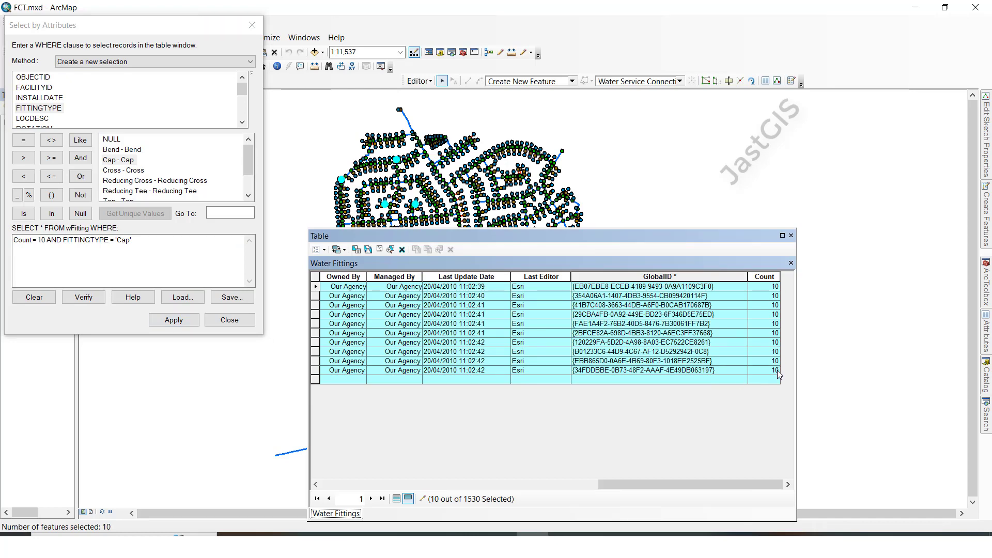
{"action": "left_click_drag", "start_coordinate": [717, 479], "coordinate": [438, 458]}
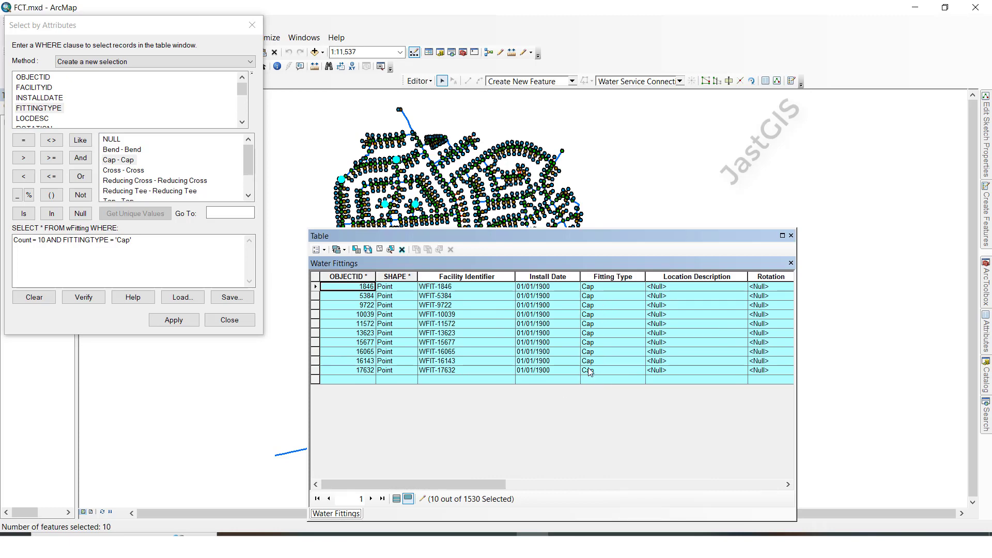
{"action": "left_click", "coordinate": [541, 483]}
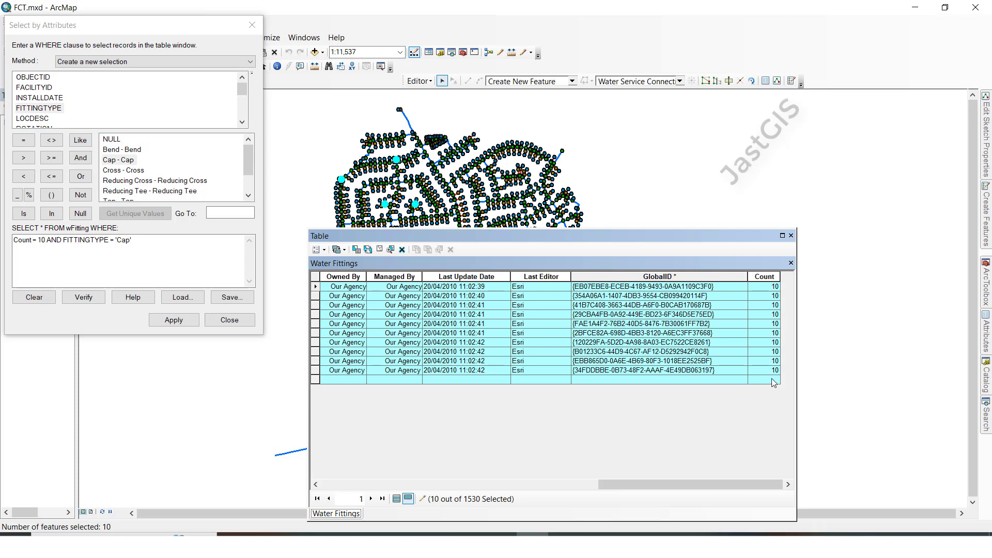
- Remove the FITTINGTYPE condition, apply Count = 10 alone, and compare the Fitting Type and Count values of the selected records
{"action": "left_click", "coordinate": [125, 257]}
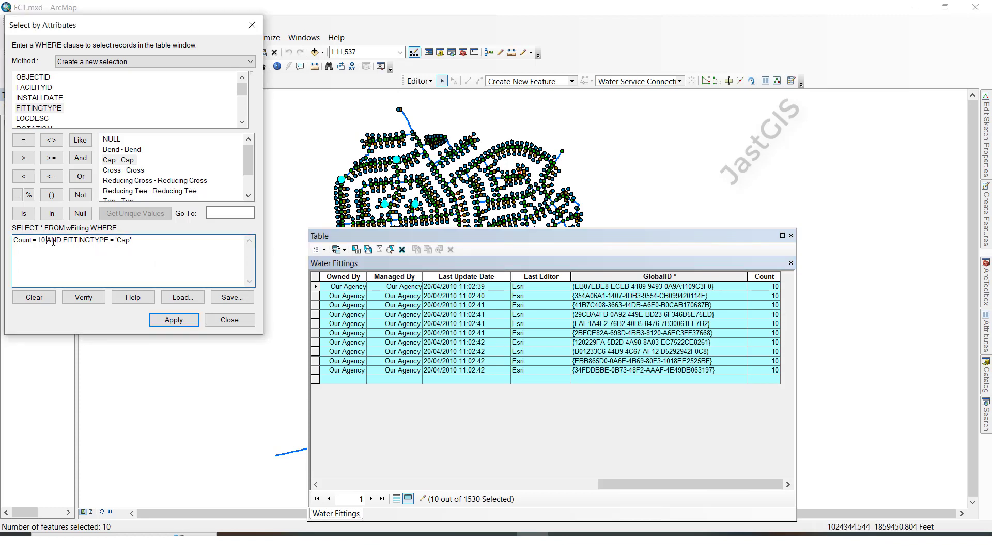
{"action": "left_click_drag", "start_coordinate": [48, 240], "coordinate": [194, 266]}
{"action": "key", "text": "Delete"}
{"action": "left_click", "coordinate": [175, 320]}
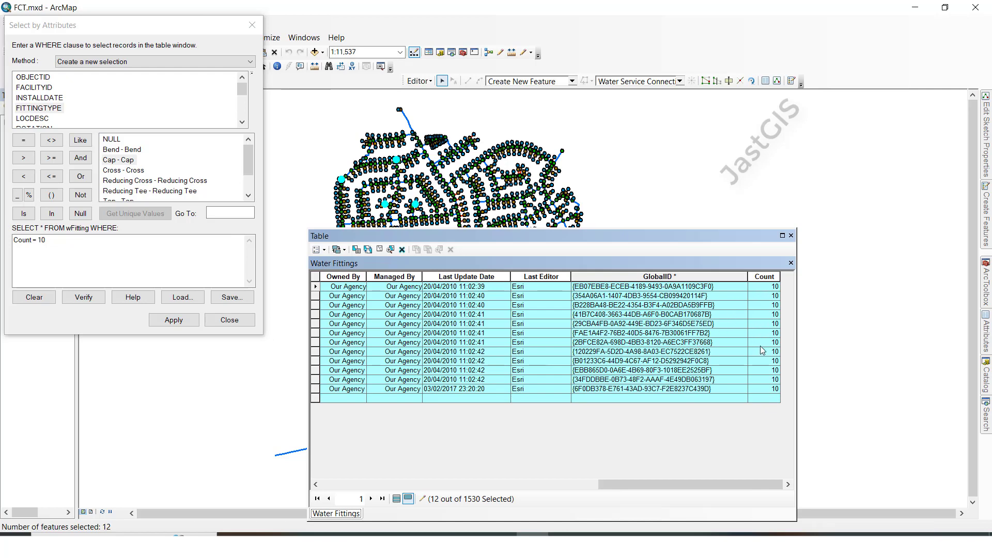
{"action": "left_click_drag", "start_coordinate": [645, 482], "coordinate": [372, 482]}
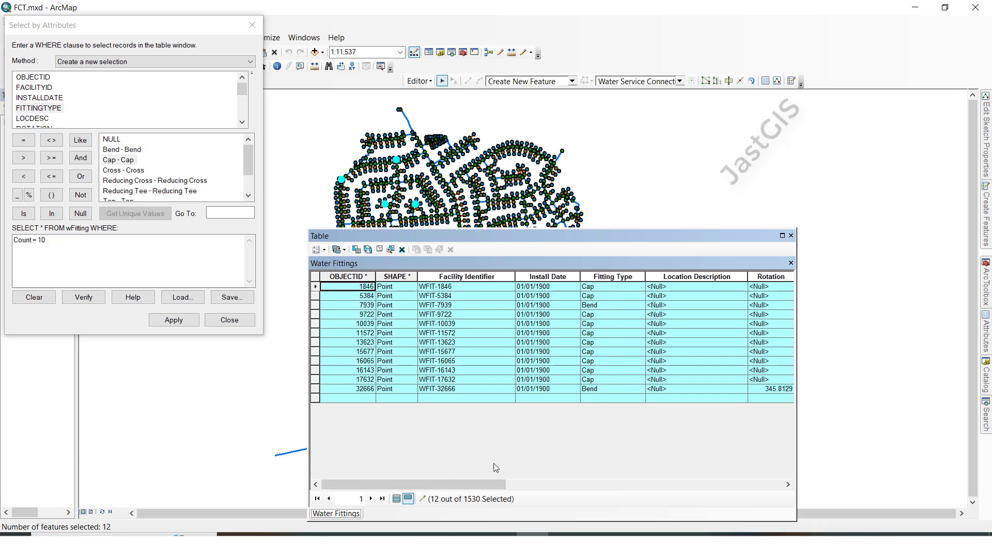
{"action": "left_click_drag", "start_coordinate": [442, 483], "coordinate": [723, 481]}
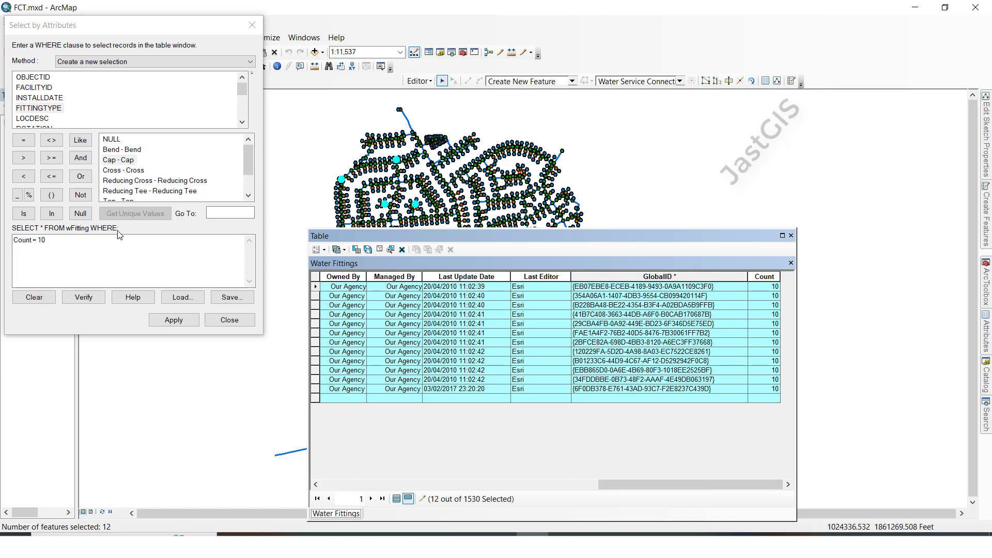
- Append AND FITTINGTYPE = 'Cap' to the Count = 10 expression again
{"action": "left_click", "coordinate": [60, 241]}
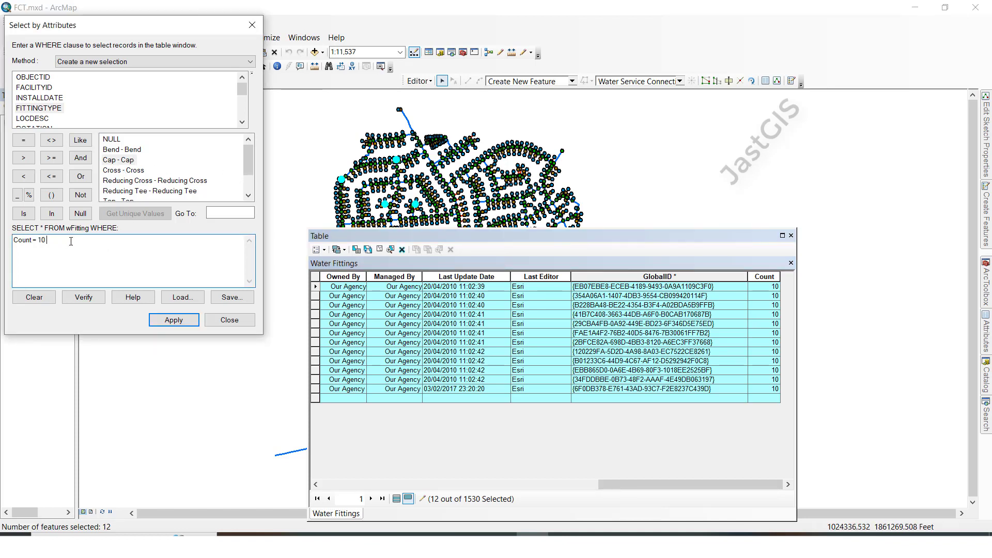
{"action": "type", "text": "AND FITTINGTYPE = 'Cap'"}
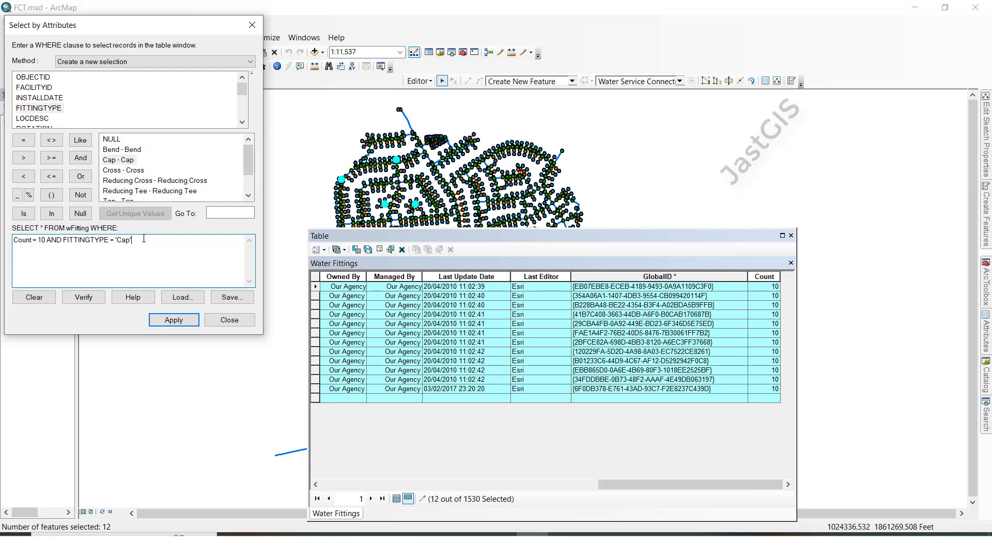
- Apply the Count = 10 AND FITTINGTYPE = 'Cap' expression and check the Fitting Type column of the selected records
{"action": "left_click", "coordinate": [174, 320]}
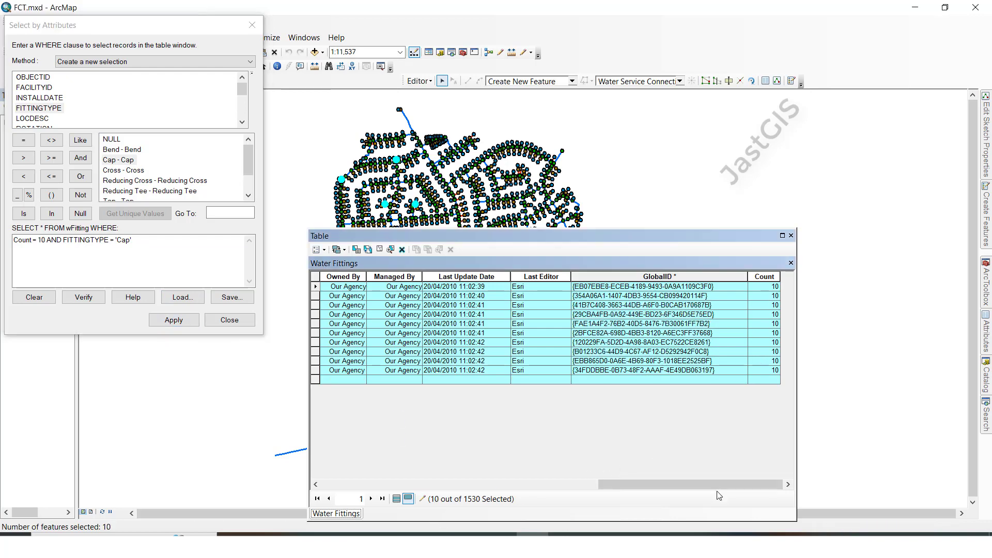
{"action": "left_click_drag", "start_coordinate": [718, 484], "coordinate": [442, 484]}
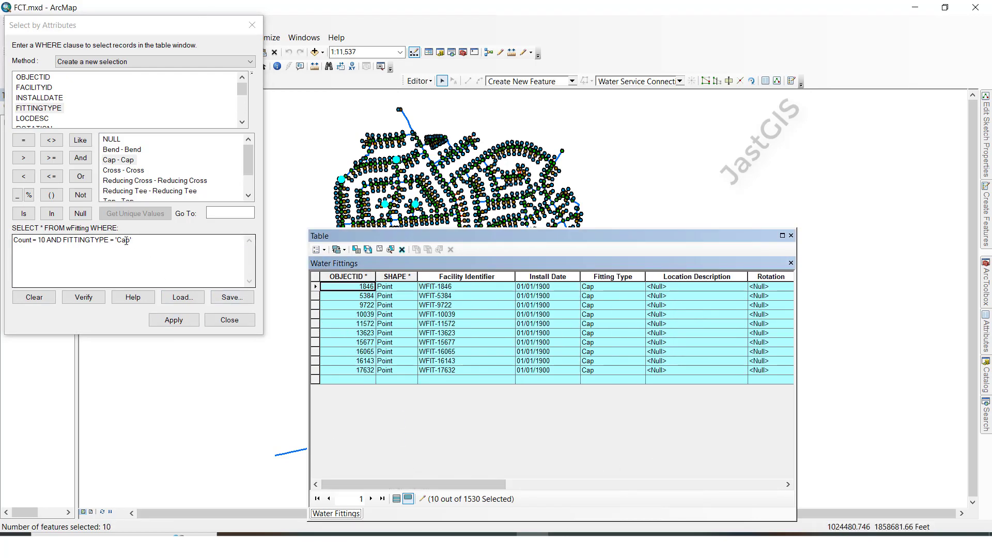
{"action": "left_click", "coordinate": [131, 241]}
{"action": "left_click", "coordinate": [601, 279]}
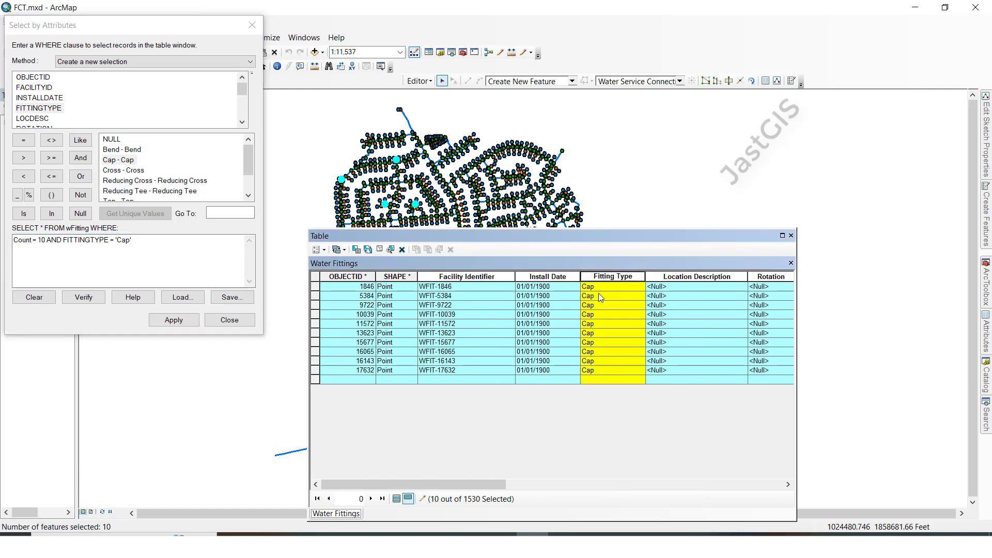
{"action": "left_click", "coordinate": [129, 261]}
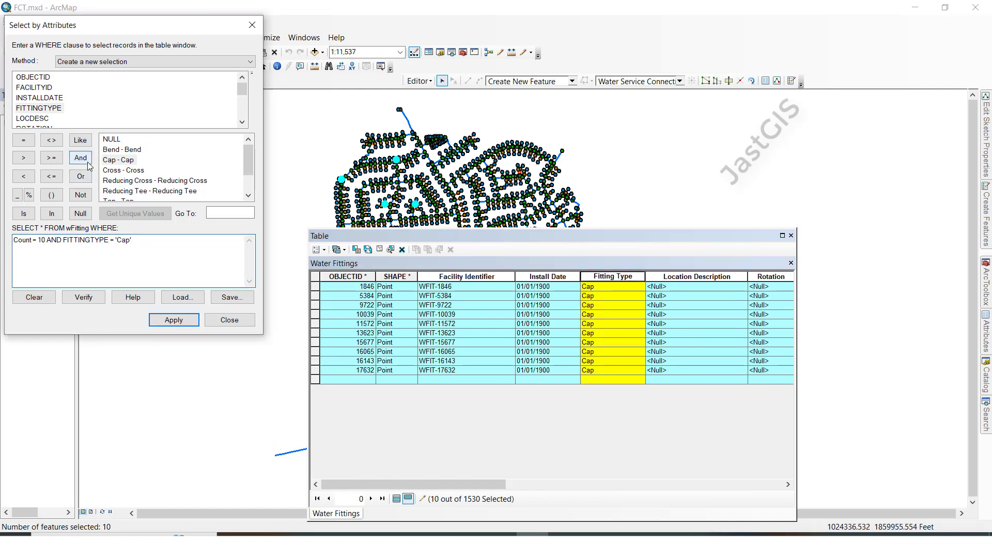
- Replace the expression with Count < 20, taking the value from the Count field's unique values
{"action": "left_click_drag", "start_coordinate": [168, 255], "coordinate": [10, 253]}
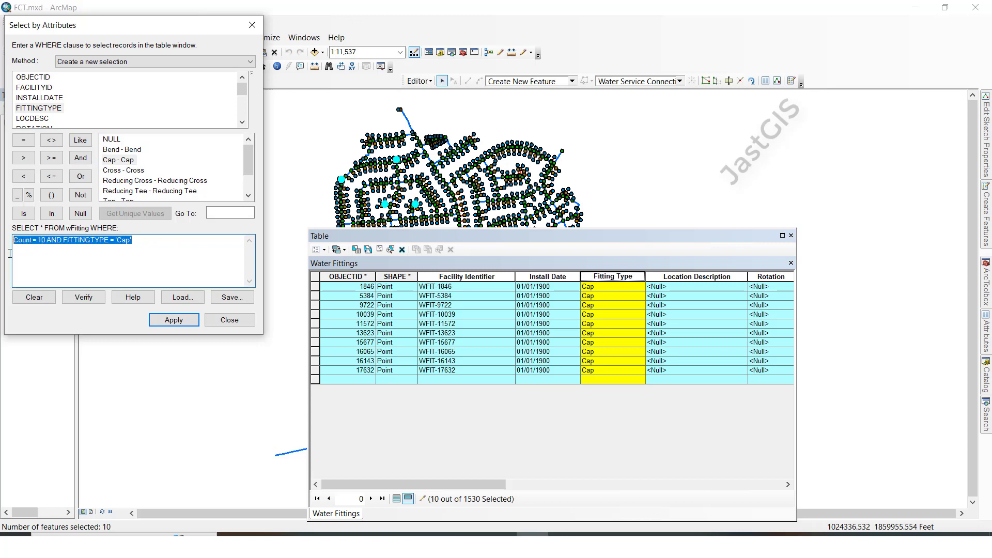
{"action": "left_click", "coordinate": [138, 245]}
{"action": "left_click_drag", "start_coordinate": [36, 239], "coordinate": [184, 259]}
{"action": "key", "text": "Delete"}
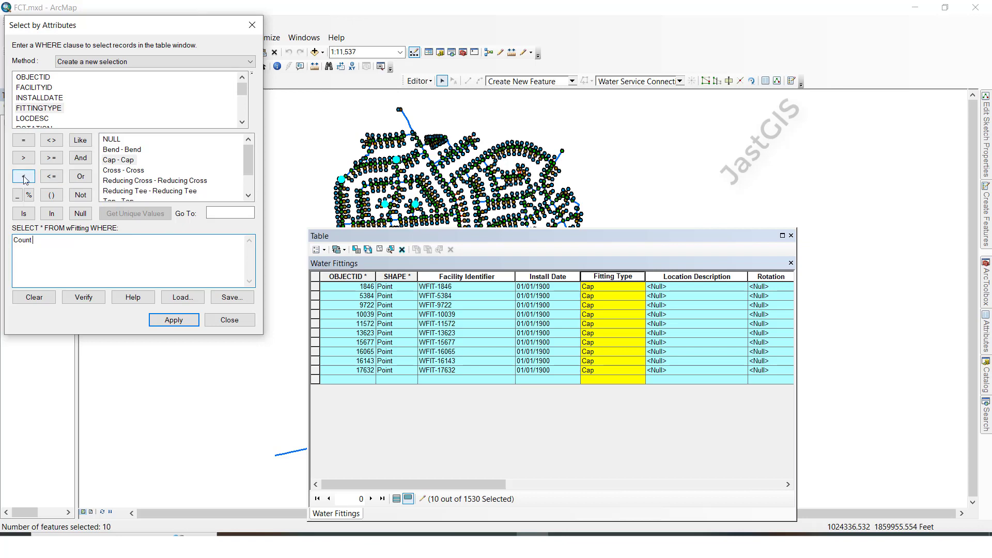
{"action": "left_click", "coordinate": [24, 176]}
{"action": "scroll", "coordinate": [37, 118], "scroll_direction": "down", "scroll_amount": 5}
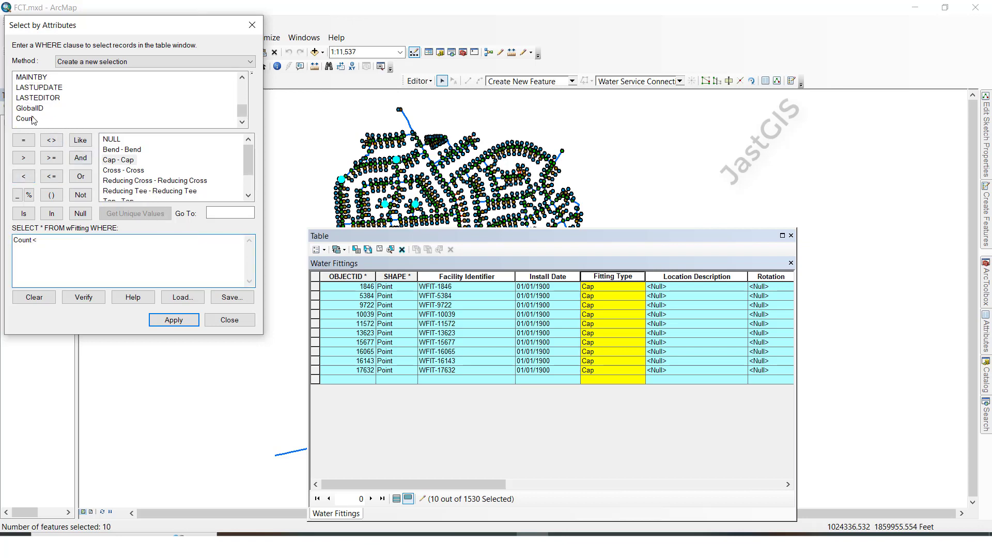
{"action": "left_click", "coordinate": [33, 120]}
{"action": "left_click", "coordinate": [135, 213]}
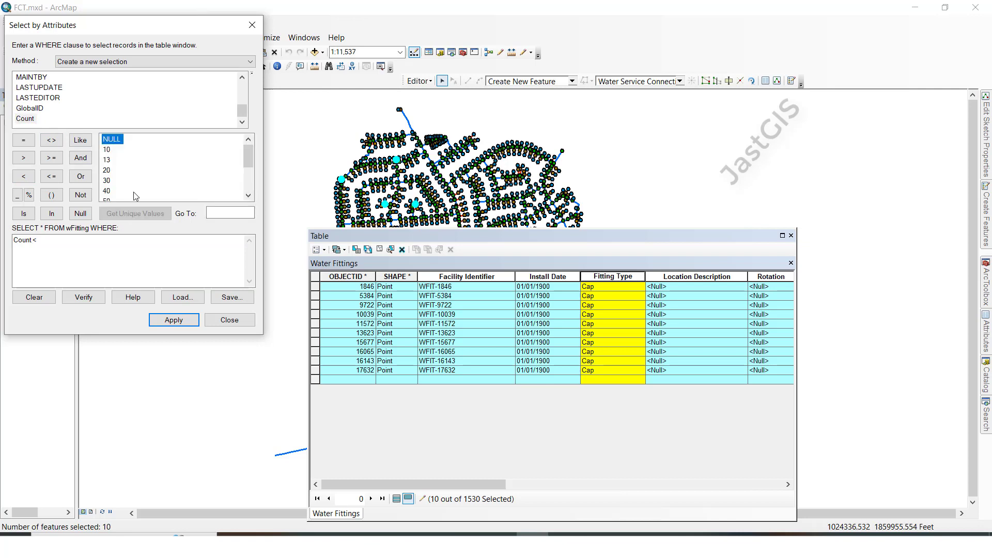
{"action": "left_click", "coordinate": [107, 171]}
{"action": "double_click", "coordinate": [108, 171]}
- Verify and apply the Count < 20 expression, then check the Count values of the selected records
{"action": "left_click", "coordinate": [80, 299]}
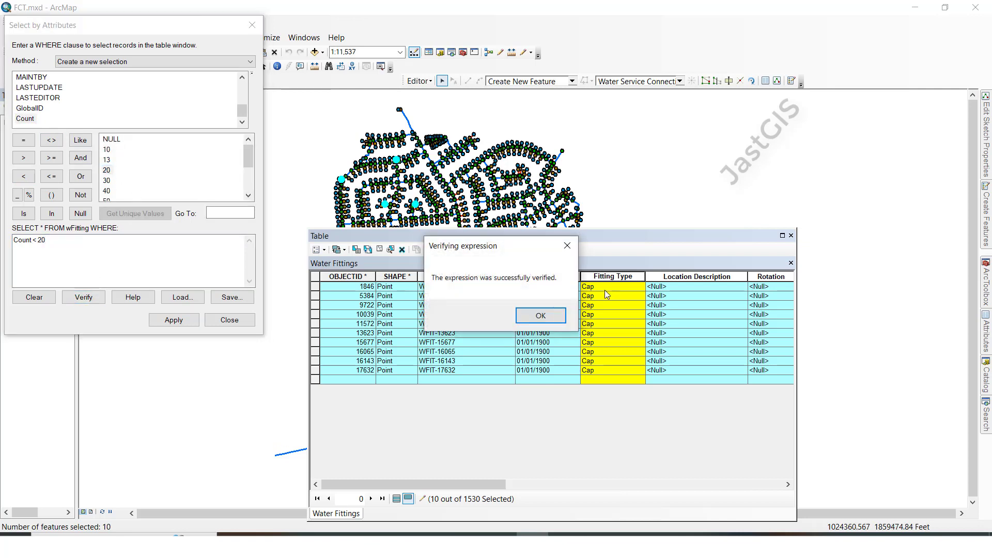
{"action": "key", "text": "Return"}
{"action": "left_click", "coordinate": [181, 323]}
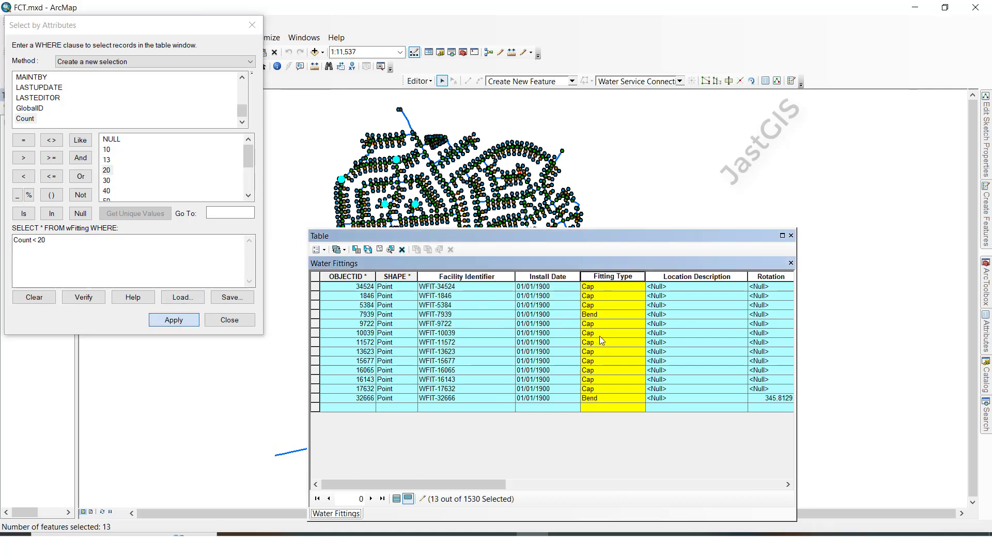
{"action": "left_click_drag", "start_coordinate": [499, 489], "coordinate": [775, 488]}
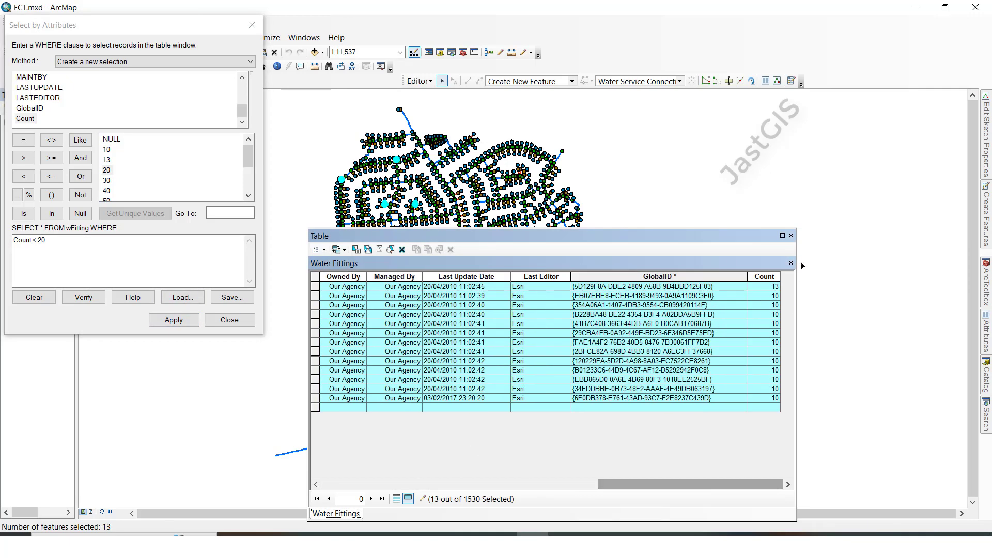
- Change the compared value to 50, apply Count < 50, and review the Count values of the selected records
{"action": "left_click", "coordinate": [64, 249]}
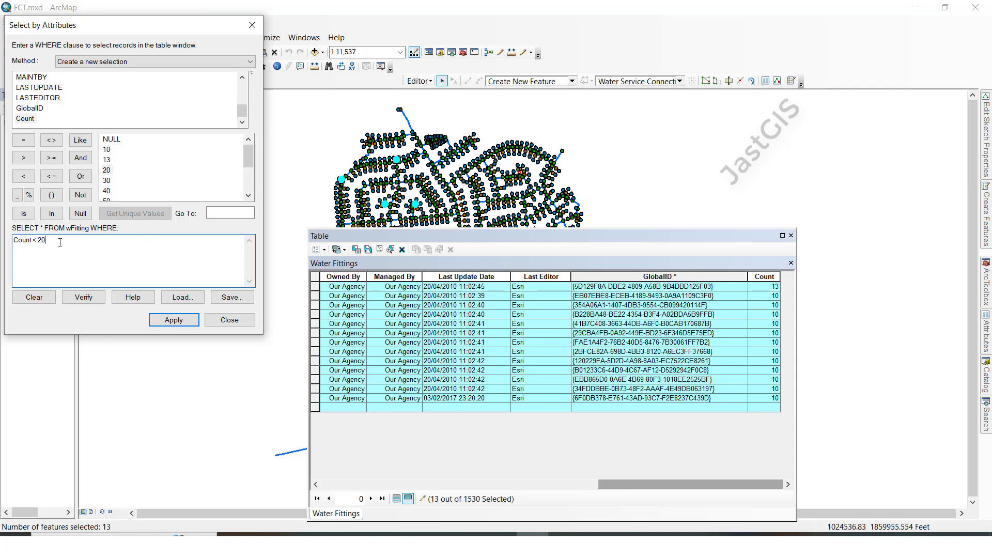
{"action": "double_click", "coordinate": [38, 240]}
{"action": "key", "text": "BackSpace"}
{"action": "scroll", "coordinate": [155, 185], "scroll_direction": "down", "scroll_amount": 1}
{"action": "double_click", "coordinate": [106, 171]}
{"action": "left_click", "coordinate": [173, 319]}
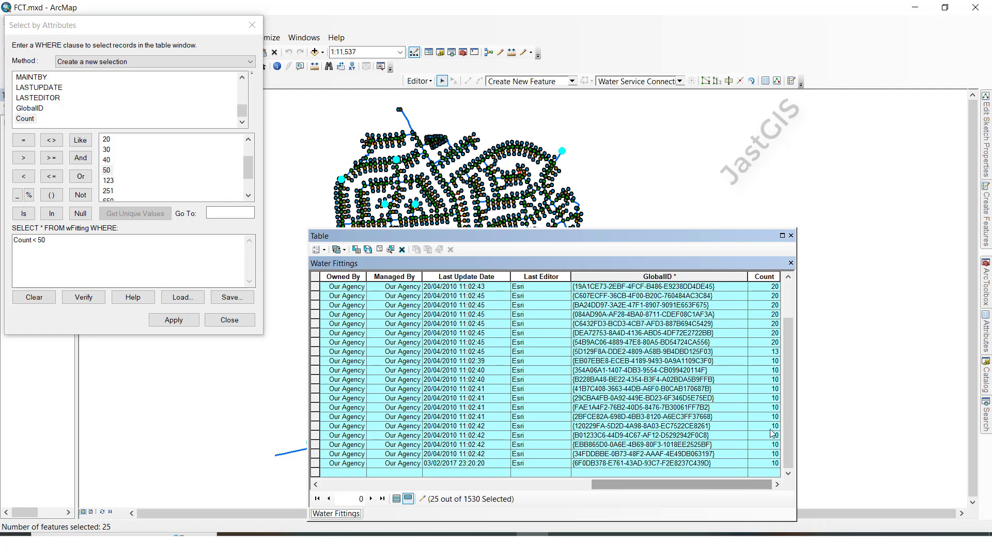
{"action": "scroll", "coordinate": [770, 427], "scroll_direction": "up", "scroll_amount": 3}
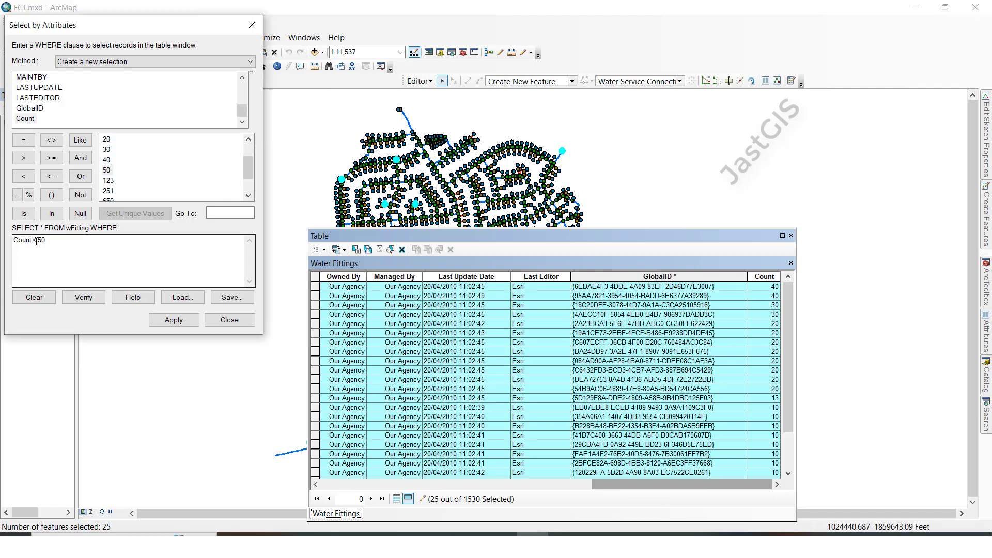
- Change the condition to Count <= 40, then verify and apply the expression
{"action": "left_click_drag", "start_coordinate": [34, 242], "coordinate": [53, 245]}
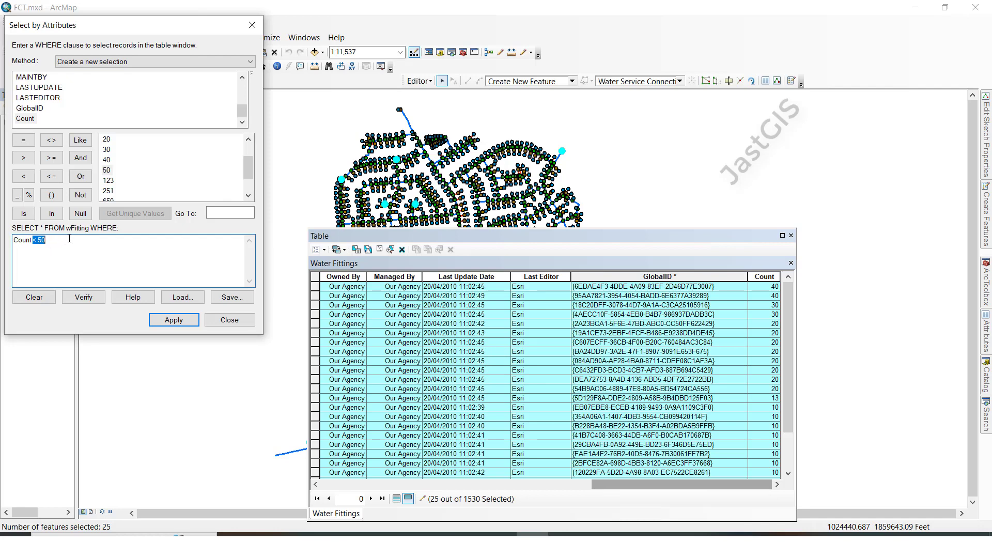
{"action": "key", "text": "BackSpace"}
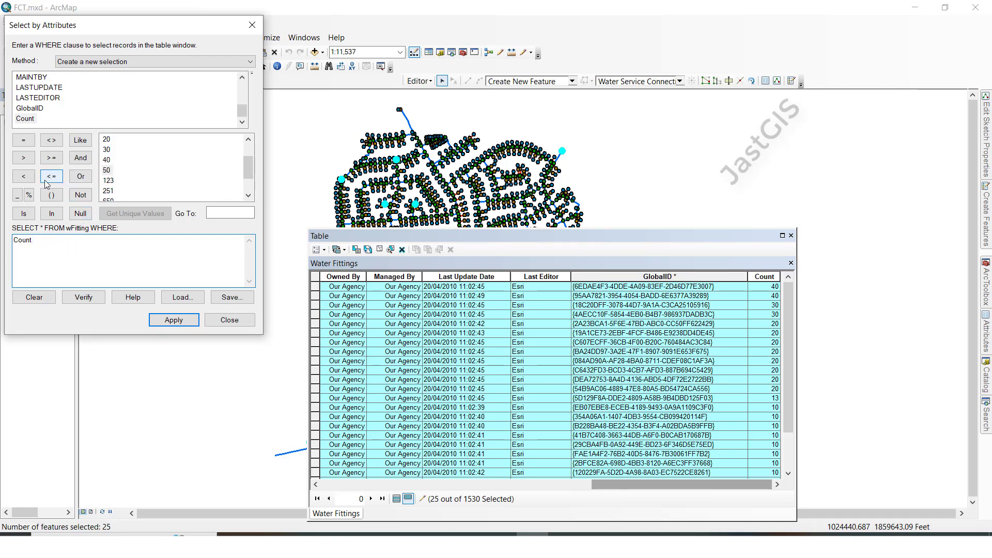
{"action": "left_click", "coordinate": [52, 176]}
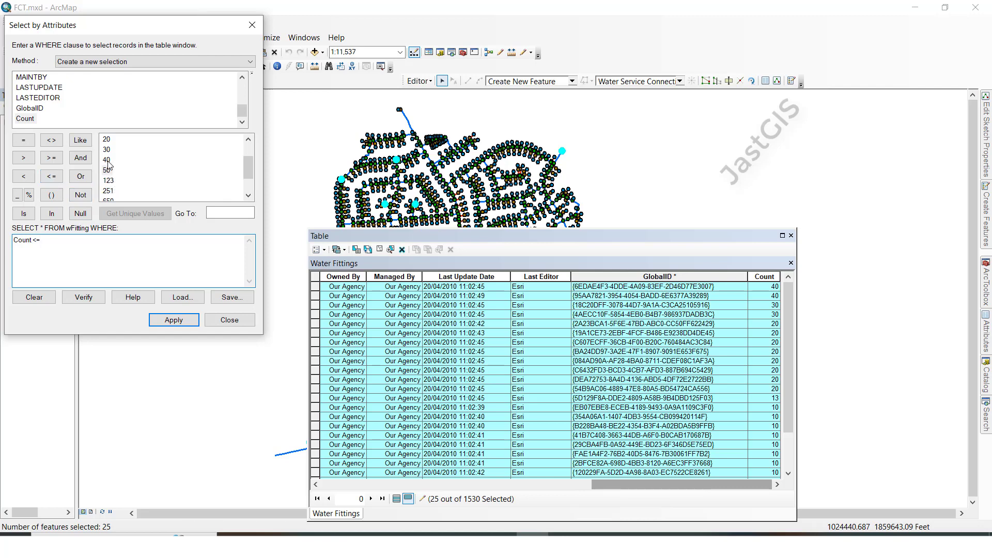
{"action": "double_click", "coordinate": [107, 160]}
{"action": "left_click", "coordinate": [83, 297]}
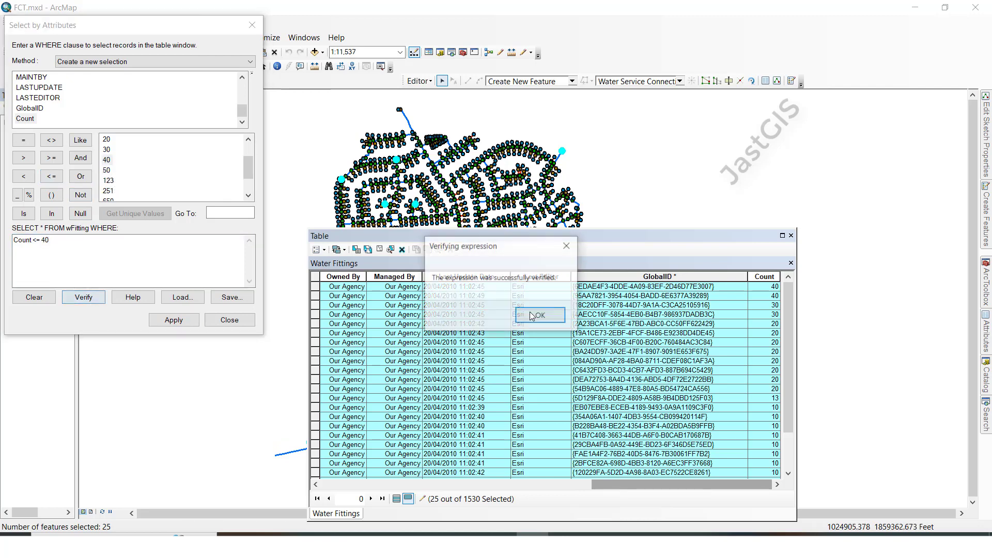
{"action": "left_click", "coordinate": [525, 314]}
{"action": "left_click", "coordinate": [166, 318]}
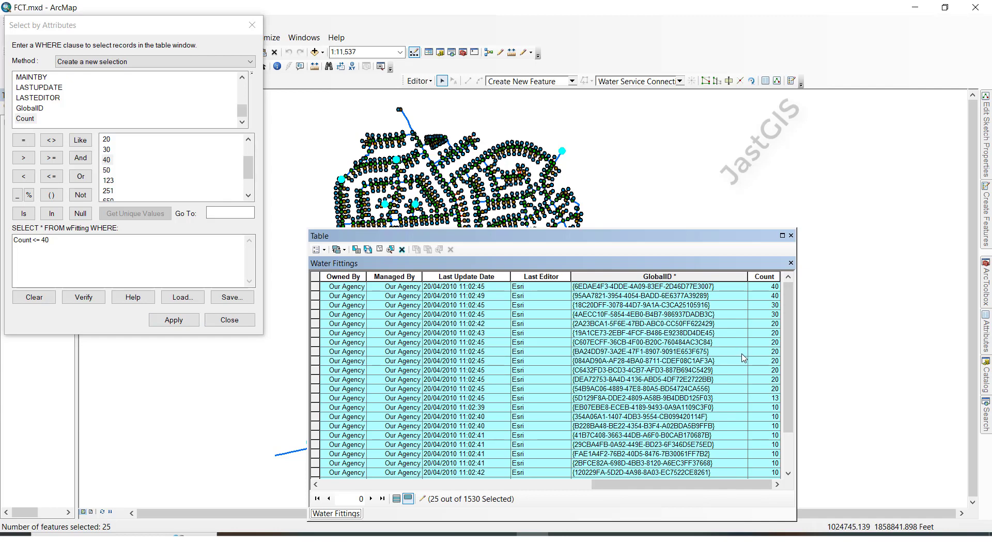
- Highlight the first three selected records and examine the Count column against the limit of 40
{"action": "double_click", "coordinate": [49, 241]}
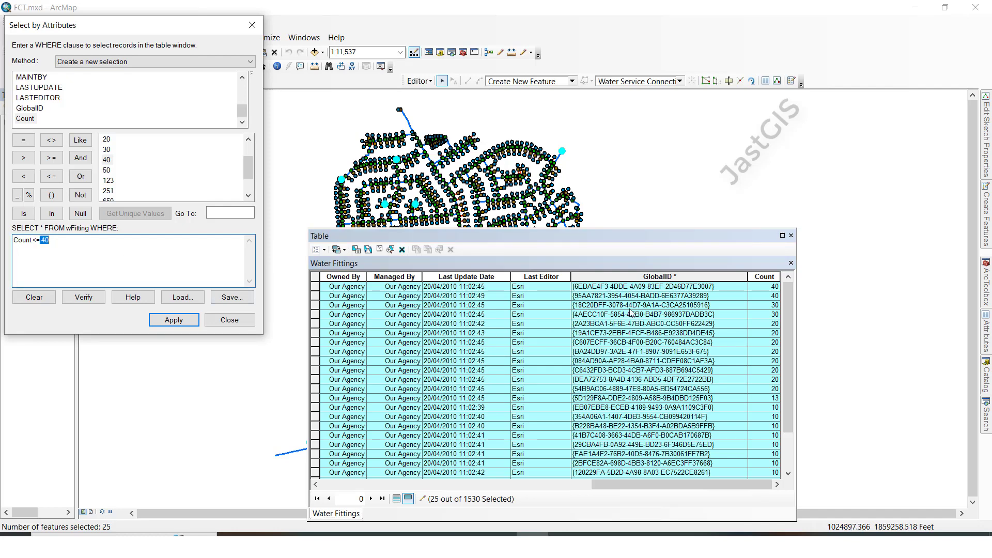
{"action": "left_click_drag", "start_coordinate": [315, 287], "coordinate": [316, 305]}
{"action": "left_click", "coordinate": [767, 287]}
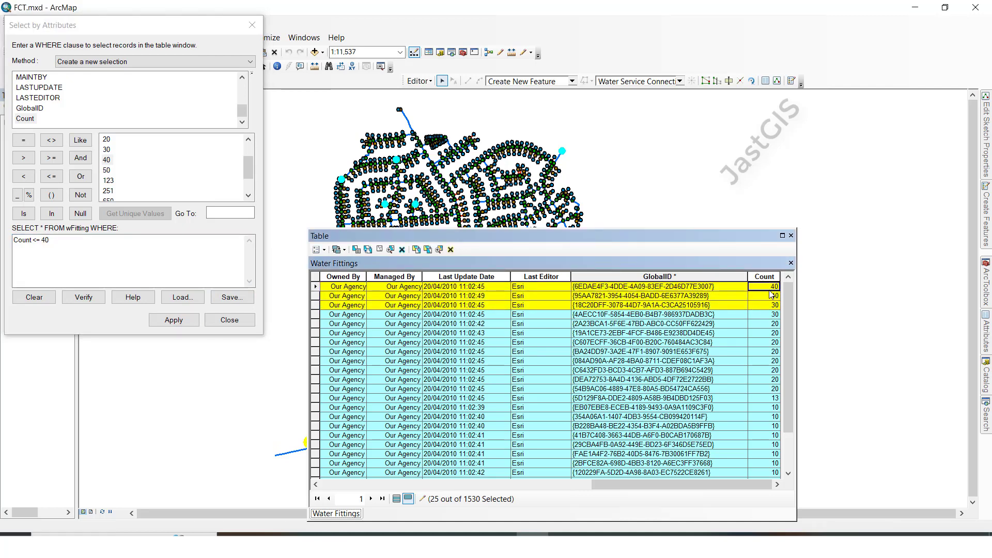
{"action": "scroll", "coordinate": [761, 356], "scroll_direction": "down", "scroll_amount": 1}
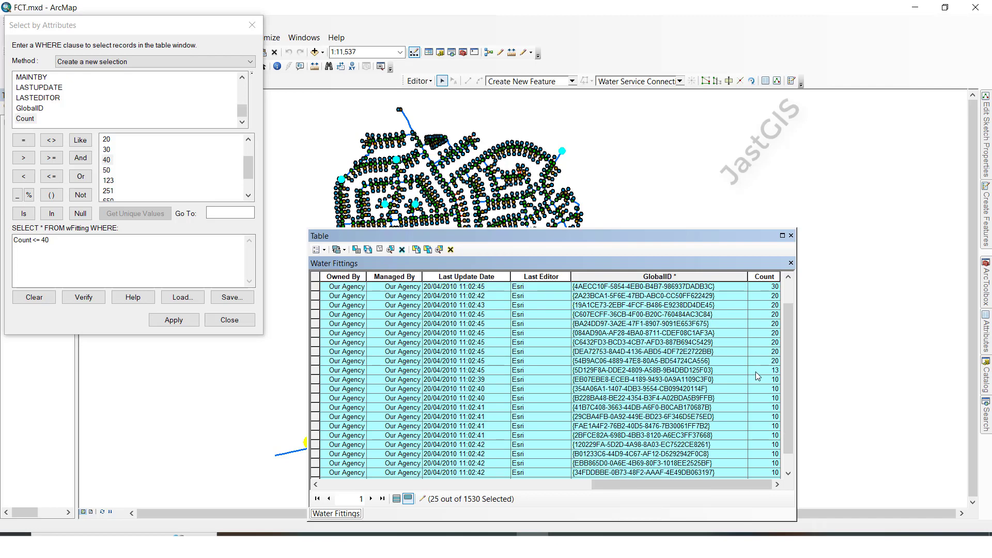
- Change the compared value to 650 and apply the Count <= 650 expression
{"action": "left_click", "coordinate": [50, 240]}
{"action": "double_click", "coordinate": [43, 239]}
{"action": "scroll", "coordinate": [148, 189], "scroll_direction": "down", "scroll_amount": 1}
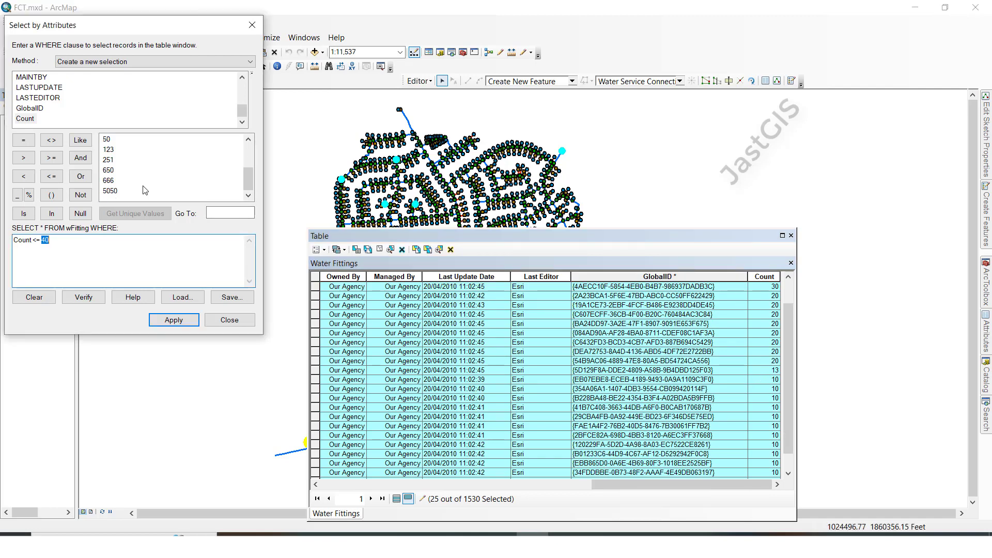
{"action": "double_click", "coordinate": [109, 170]}
{"action": "left_click", "coordinate": [174, 320]}
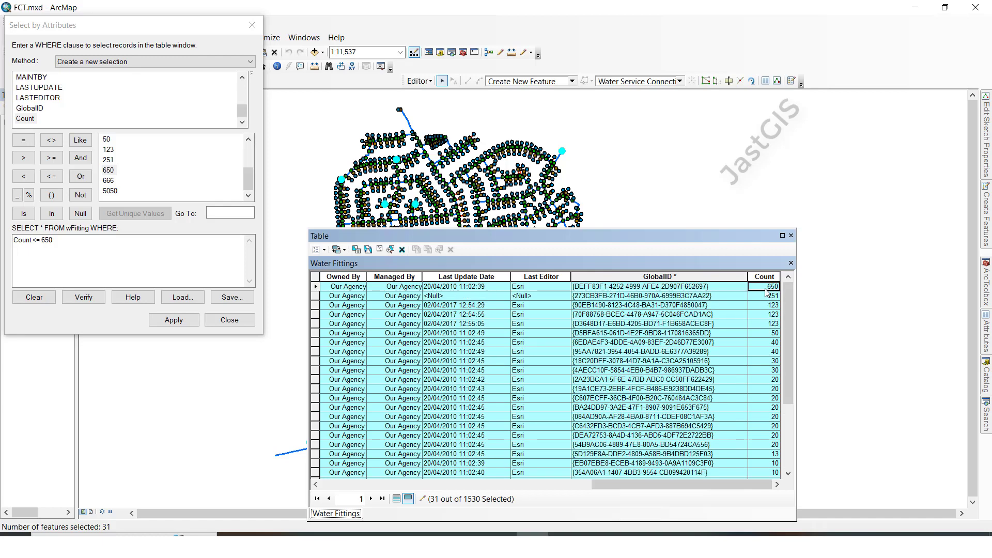
- Clear the expression and build Count = 20 from the field list and its unique values
{"action": "left_click", "coordinate": [81, 250]}
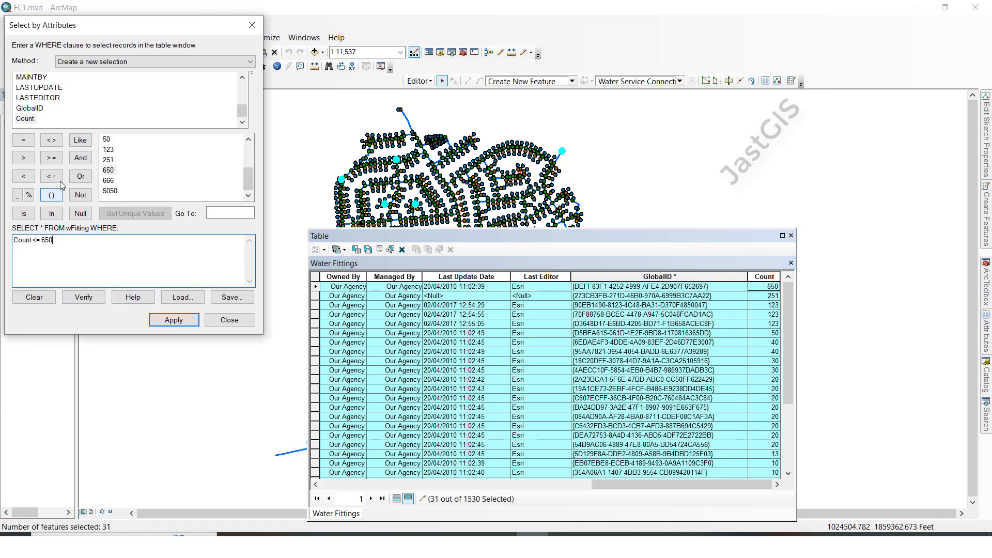
{"action": "left_click_drag", "start_coordinate": [54, 240], "coordinate": [2, 246]}
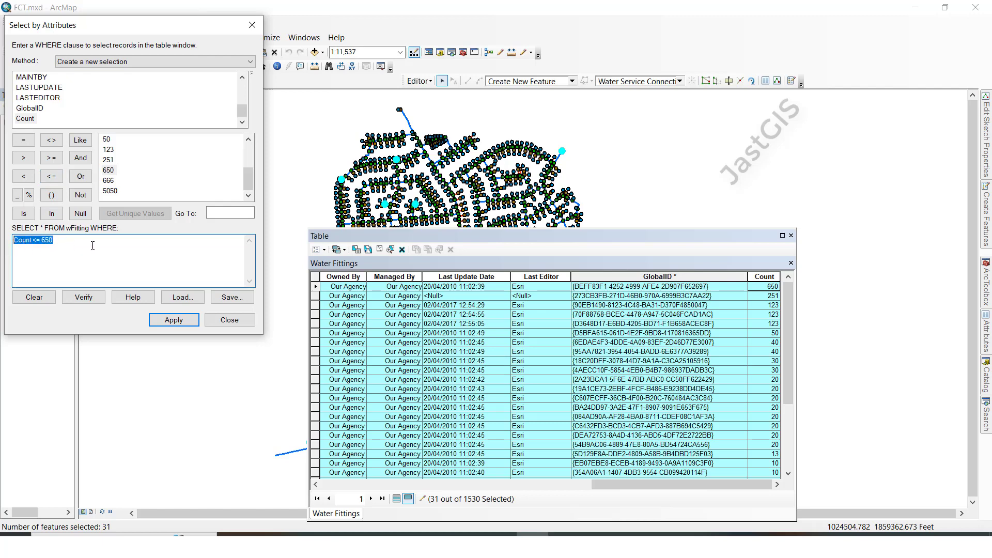
{"action": "key", "text": "Delete"}
{"action": "scroll", "coordinate": [70, 86], "scroll_direction": "up", "scroll_amount": 3}
{"action": "scroll", "coordinate": [64, 93], "scroll_direction": "down", "scroll_amount": 3}
{"action": "double_click", "coordinate": [26, 119]}
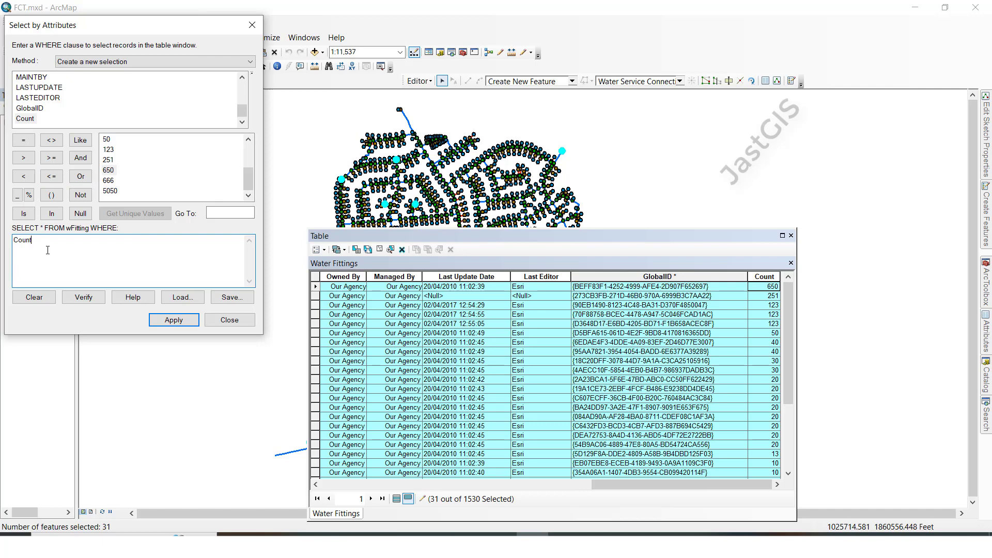
{"action": "left_click", "coordinate": [30, 141]}
{"action": "scroll", "coordinate": [113, 153], "scroll_direction": "up", "scroll_amount": 2}
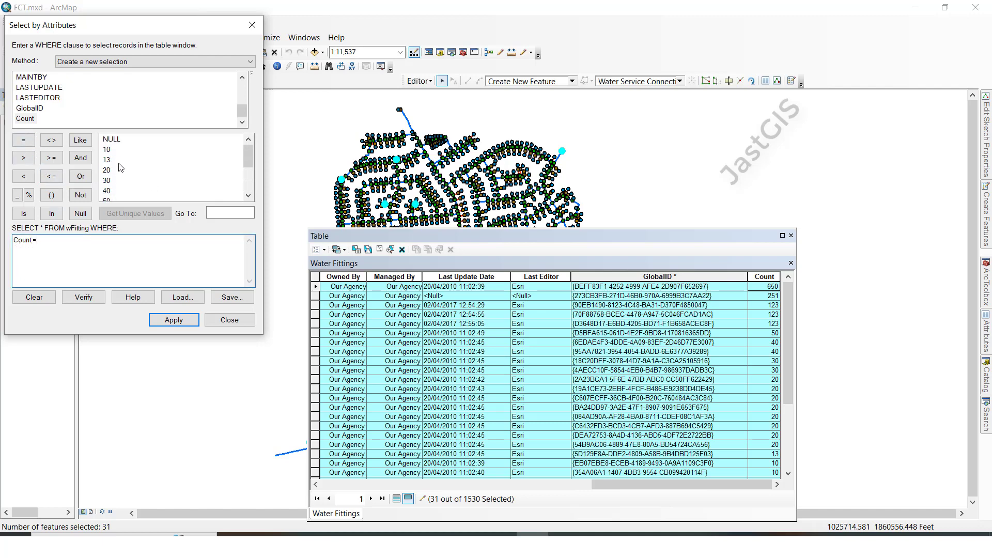
{"action": "double_click", "coordinate": [107, 171]}
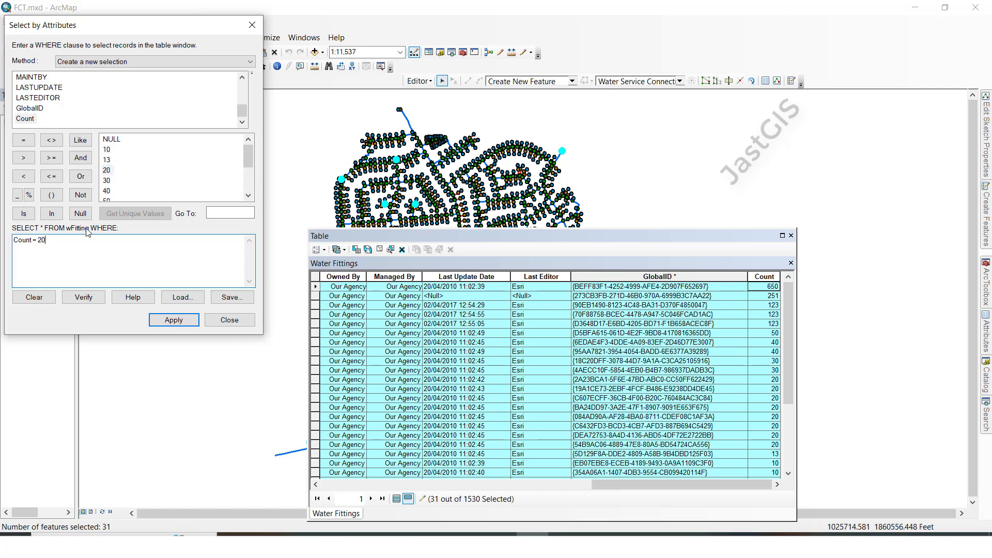
- Append OR Count = 10 to the Count = 20 expression and review both conditions
{"action": "left_click", "coordinate": [81, 176]}
{"action": "double_click", "coordinate": [25, 119]}
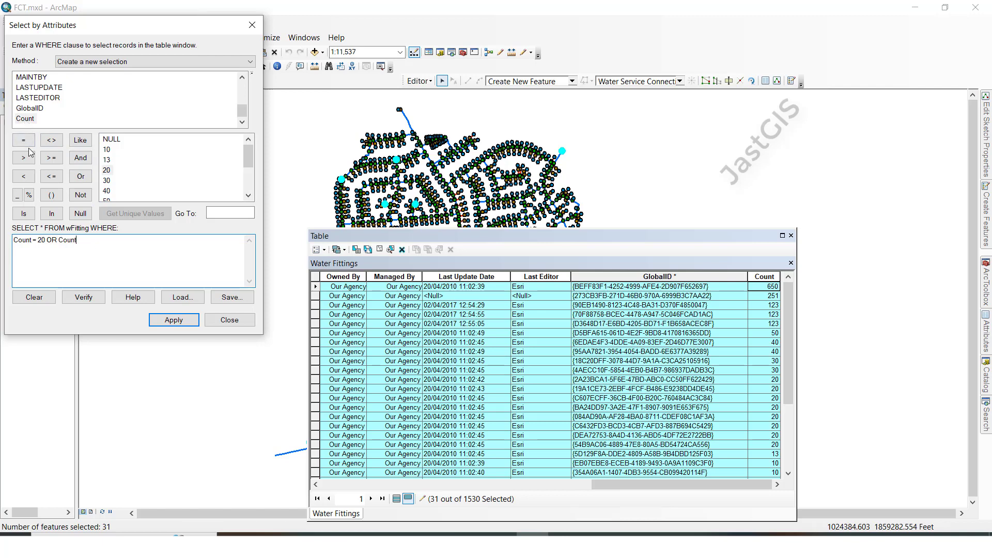
{"action": "left_click", "coordinate": [24, 140]}
{"action": "double_click", "coordinate": [107, 150]}
{"action": "left_click", "coordinate": [44, 246]}
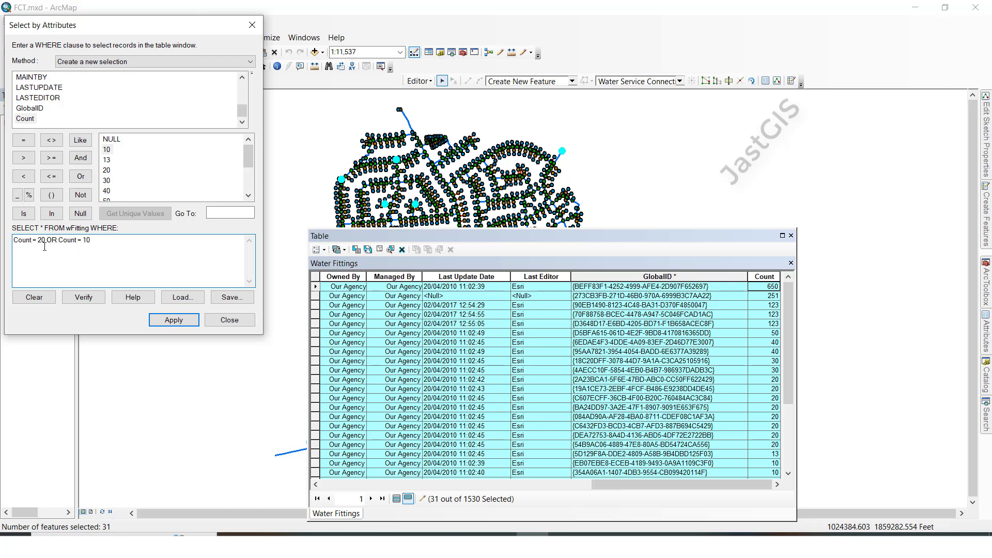
{"action": "left_click_drag", "start_coordinate": [93, 242], "coordinate": [13, 243]}
{"action": "left_click", "coordinate": [93, 243]}
{"action": "left_click_drag", "start_coordinate": [91, 243], "coordinate": [31, 242]}
{"action": "left_click", "coordinate": [31, 243]}
- Verify and apply Count = 20 OR Count = 10, then highlight the selected records whose Count is 10
{"action": "left_click", "coordinate": [83, 297]}
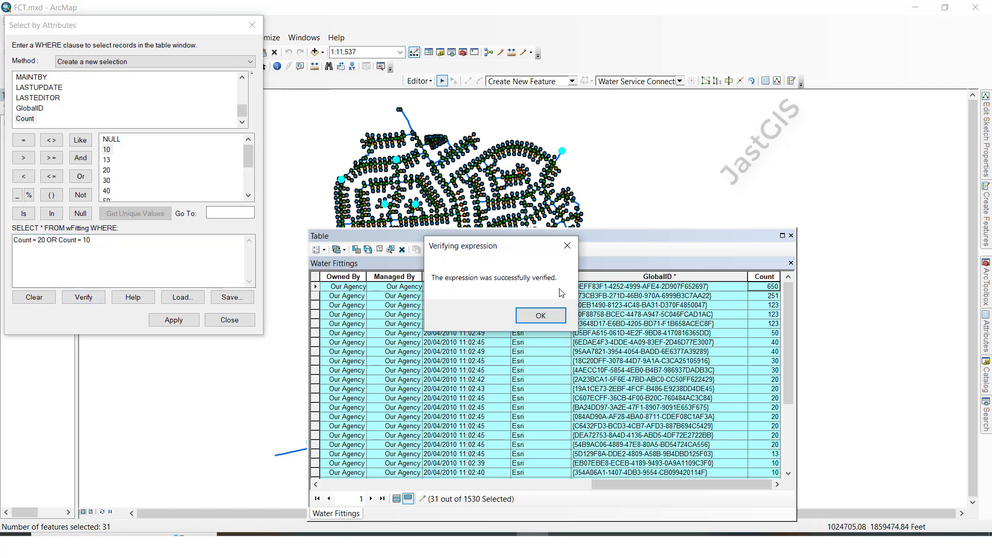
{"action": "left_click", "coordinate": [541, 315]}
{"action": "left_click", "coordinate": [174, 319]}
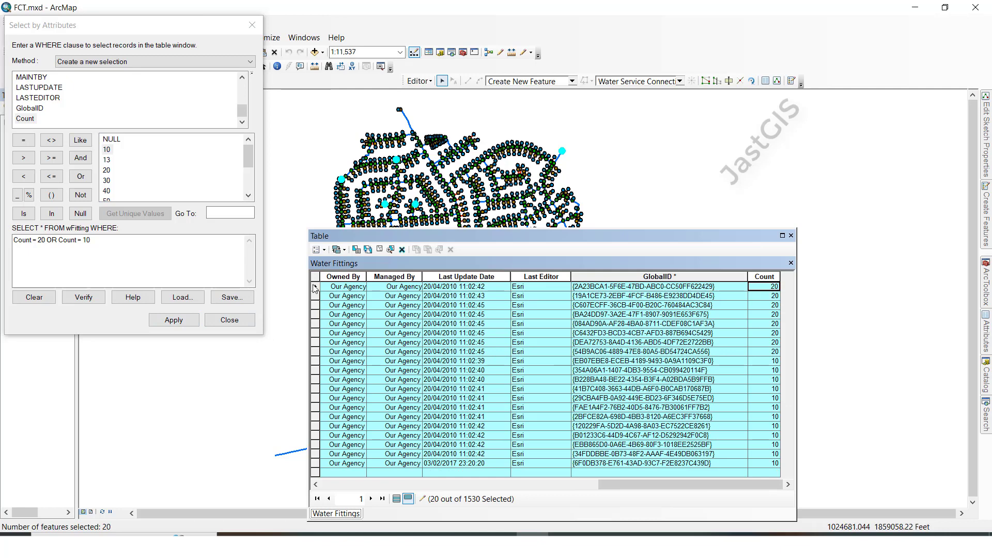
{"action": "left_click_drag", "start_coordinate": [316, 290], "coordinate": [318, 464]}
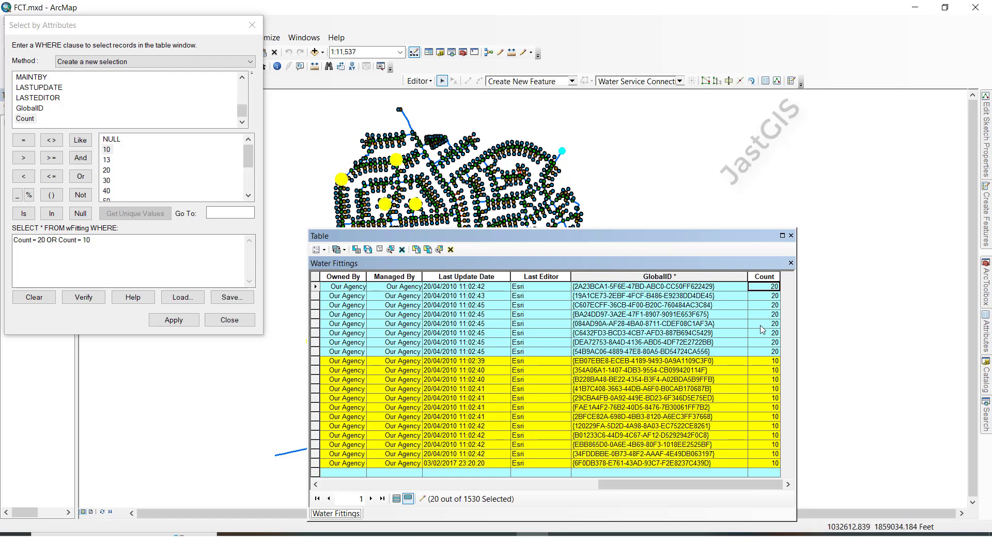
{"action": "left_click", "coordinate": [172, 244]}
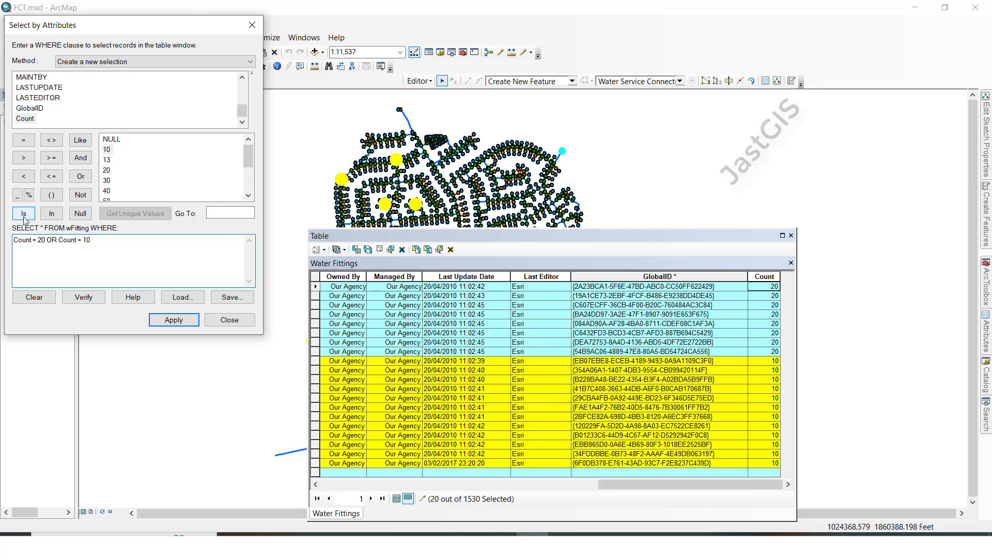
- Replace the conditions following Count in the WHERE expression so it reads Count IS NULL
{"action": "left_click_drag", "start_coordinate": [34, 239], "coordinate": [123, 252]}
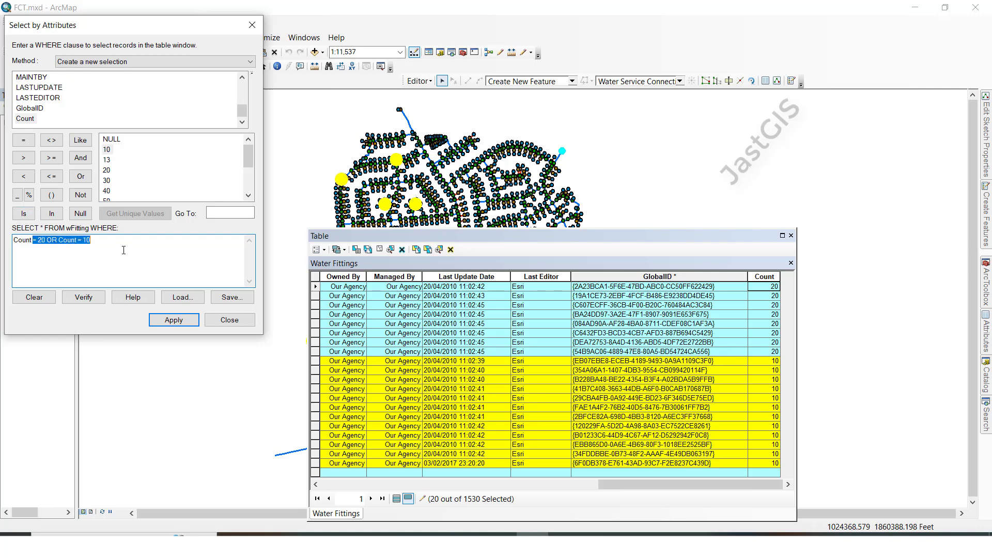
{"action": "key", "text": "Delete"}
{"action": "left_click", "coordinate": [24, 214]}
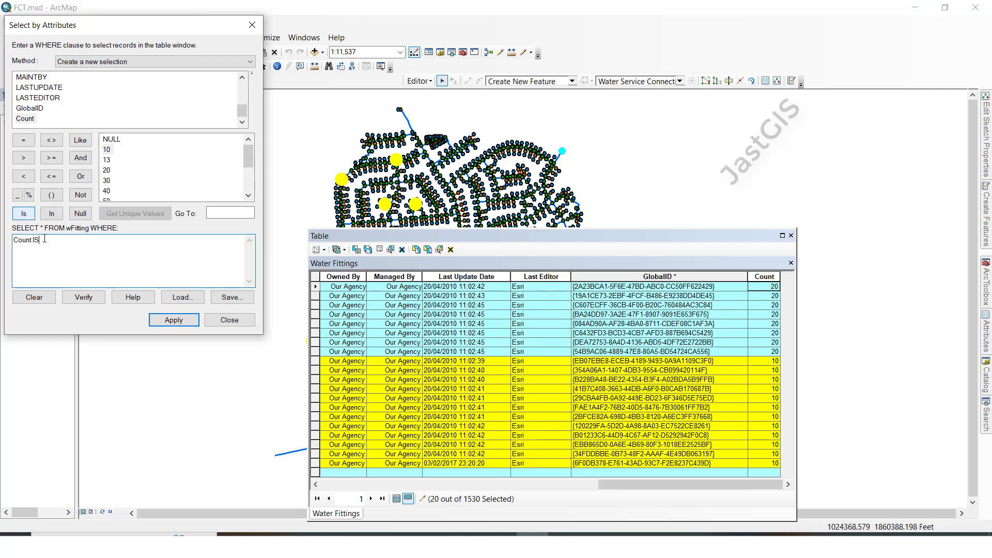
{"action": "left_click", "coordinate": [82, 214]}
- Verify and apply the Count IS NULL expression, and look through the Count values of the selected records
{"action": "left_click", "coordinate": [87, 297]}
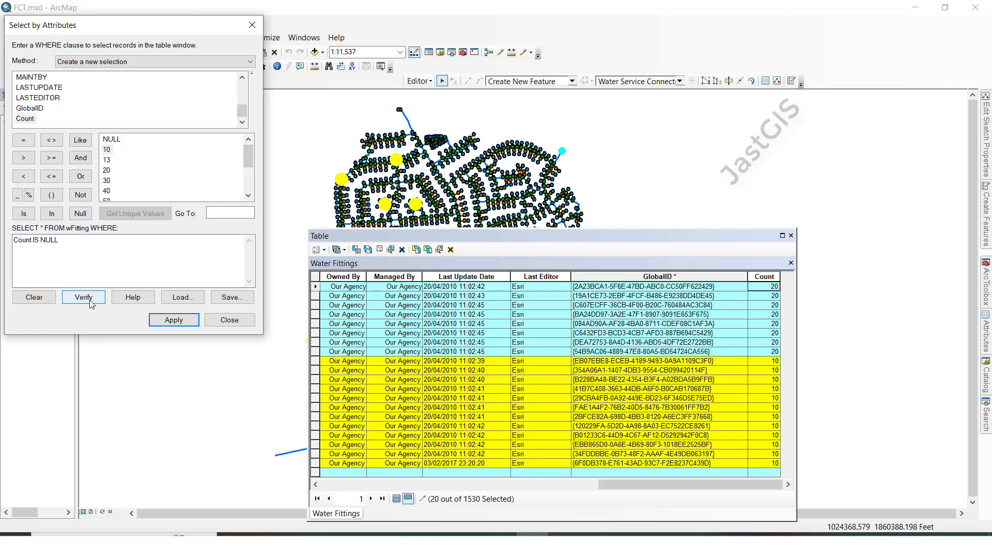
{"action": "left_click", "coordinate": [540, 316]}
{"action": "left_click", "coordinate": [174, 320]}
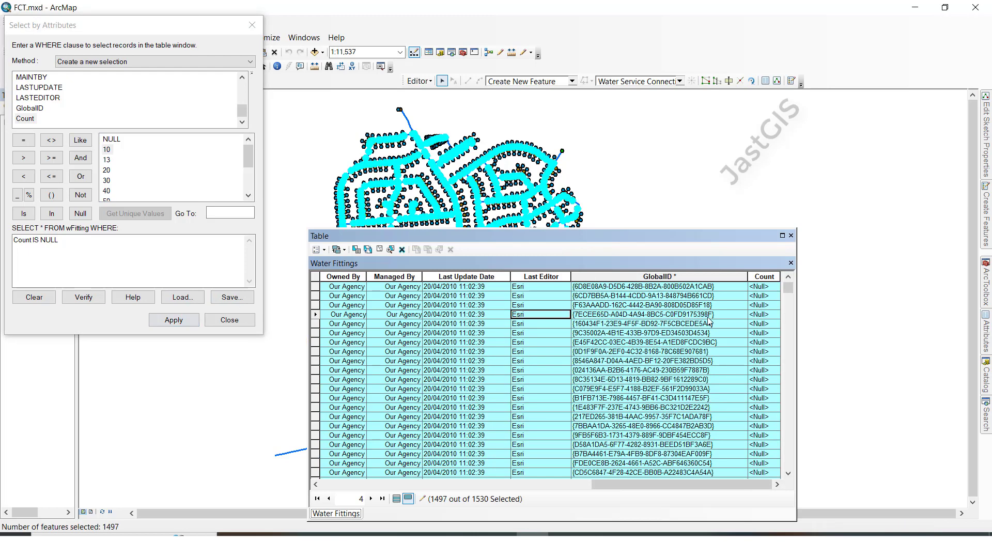
{"action": "scroll", "coordinate": [745, 313], "scroll_direction": "down", "scroll_amount": 6}
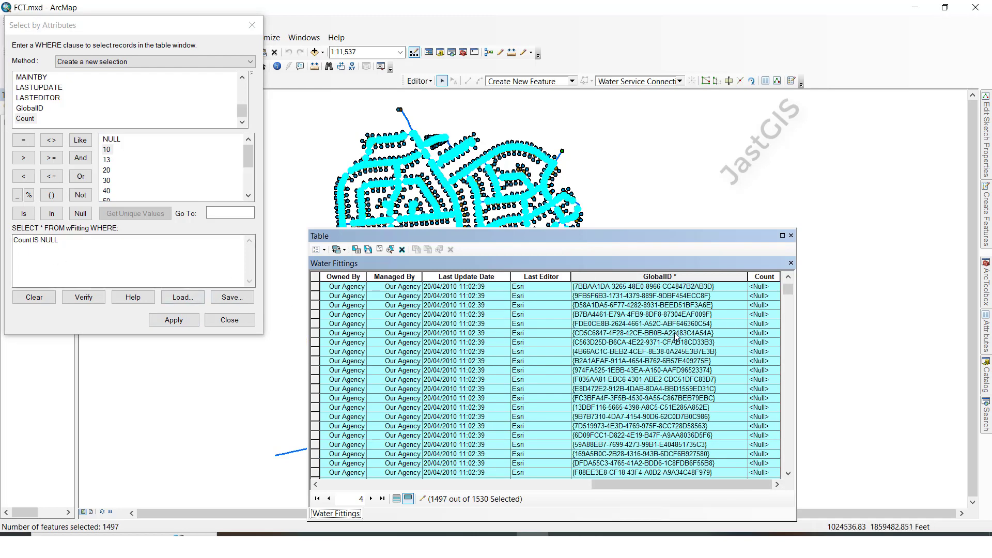
{"action": "scroll", "coordinate": [775, 297], "scroll_direction": "down", "scroll_amount": 10}
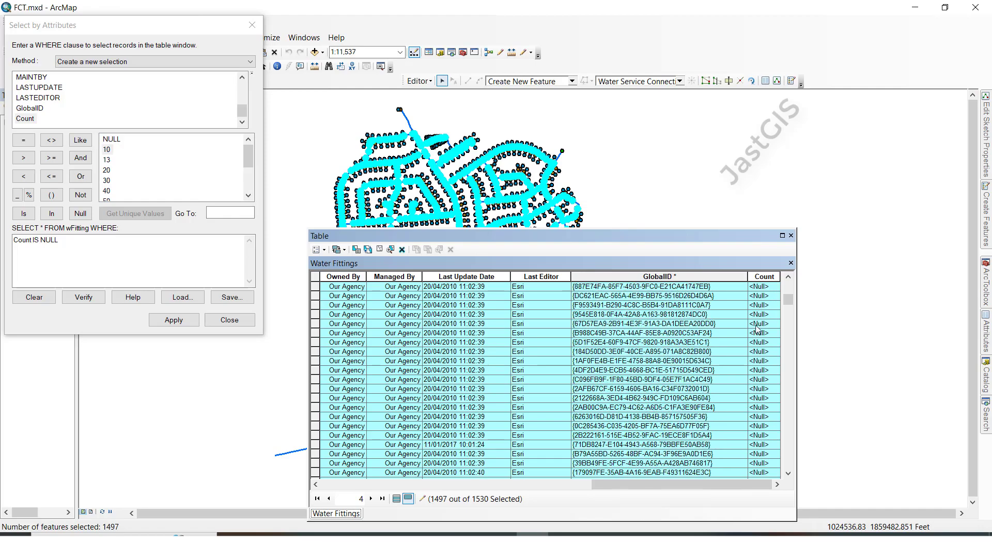
{"action": "scroll", "coordinate": [763, 298], "scroll_direction": "down", "scroll_amount": 3}
{"action": "mouse_move", "coordinate": [788, 306]}
{"action": "left_mouse_down"}
{"action": "mouse_move", "coordinate": [786, 472]}
{"action": "mouse_move", "coordinate": [787, 288]}
{"action": "left_mouse_up"}
{"action": "left_click", "coordinate": [541, 314]}
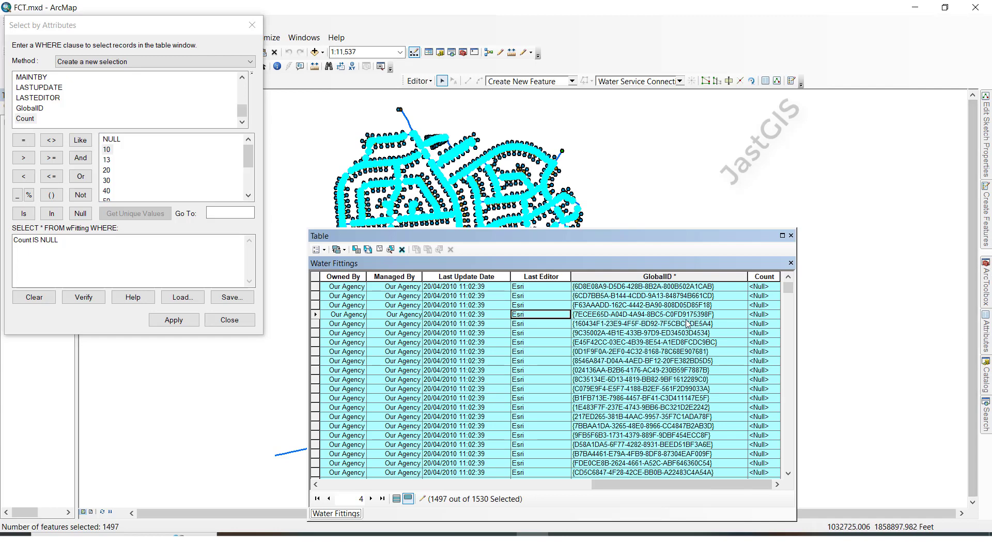
- Open the feature attributes and set Count to 44 for Water Fittings 56752, 56763 and 56764
{"action": "left_click", "coordinate": [765, 81]}
{"action": "scroll", "coordinate": [909, 137], "scroll_direction": "up", "scroll_amount": 3}
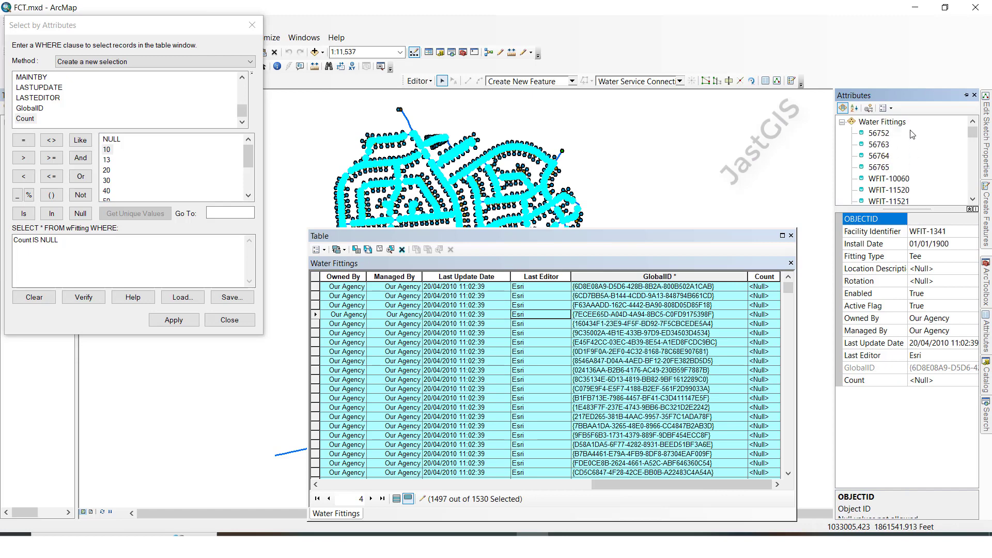
{"action": "left_click", "coordinate": [878, 133]}
{"action": "left_click", "coordinate": [887, 157], "text": "ctrl"}
{"action": "left_click", "coordinate": [887, 157], "text": "shift"}
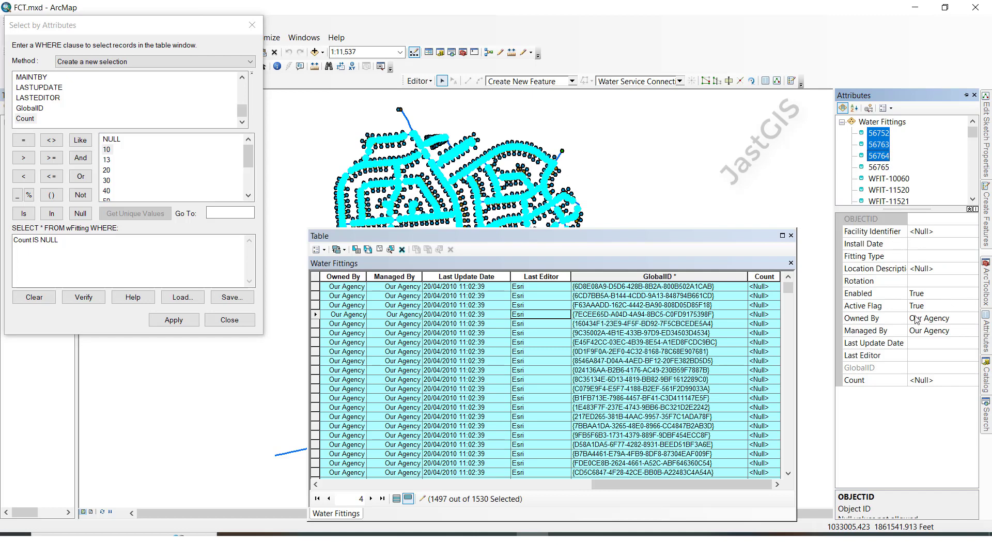
{"action": "left_click", "coordinate": [920, 381]}
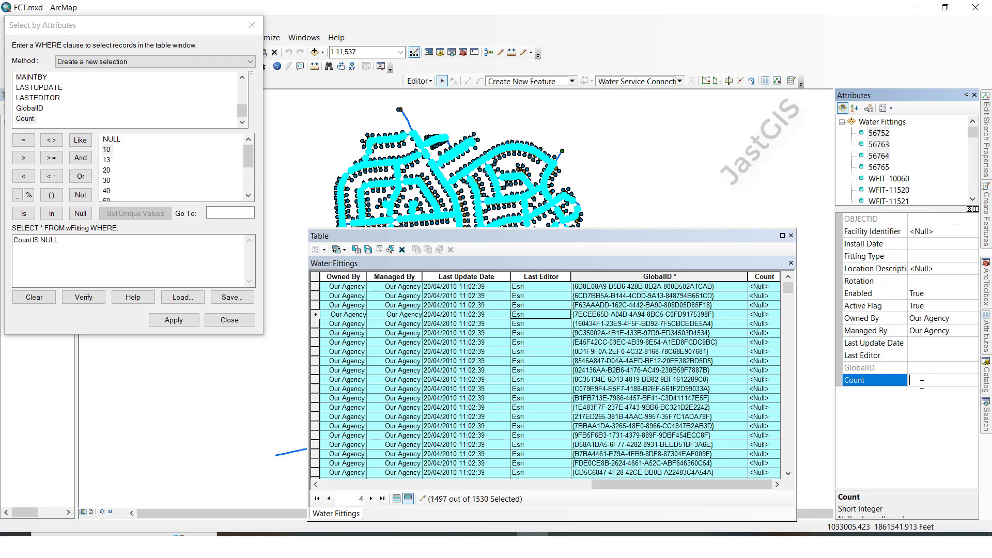
{"action": "type", "text": "44"}
- Commit the edited Count value and reapply the Count IS NULL expression
{"action": "left_click", "coordinate": [140, 264]}
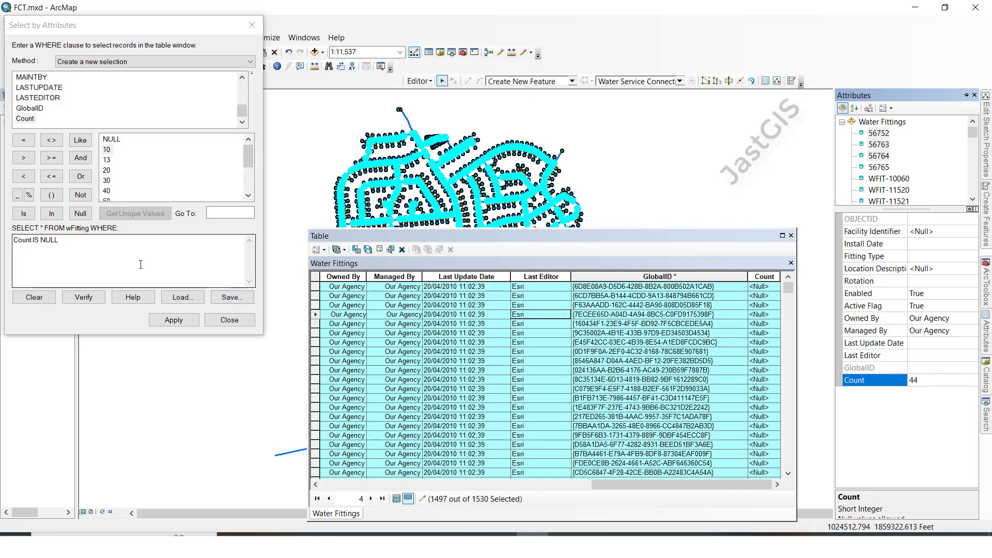
{"action": "left_click", "coordinate": [174, 319]}
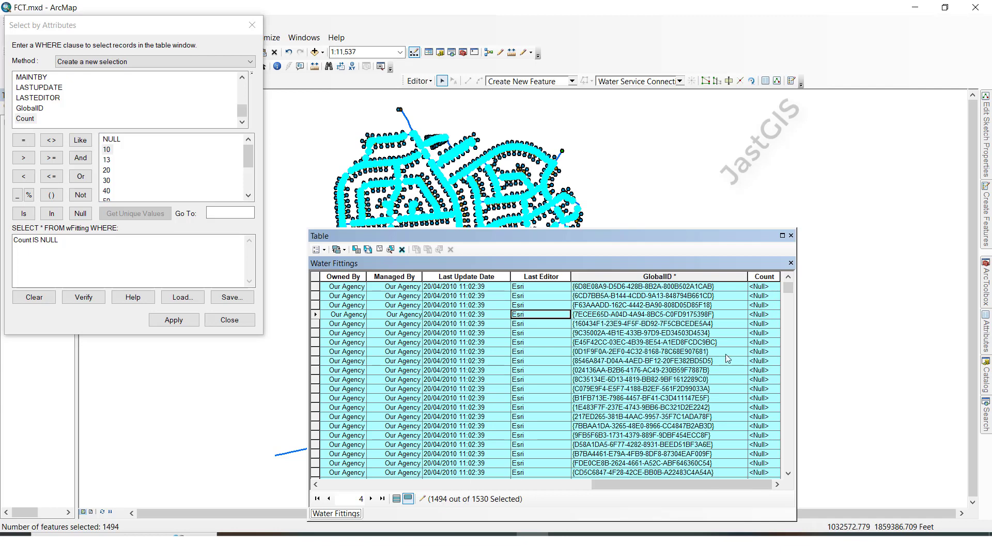
{"action": "left_click", "coordinate": [57, 251]}
{"action": "key", "text": "ctrl+a"}
{"action": "left_click", "coordinate": [57, 251]}
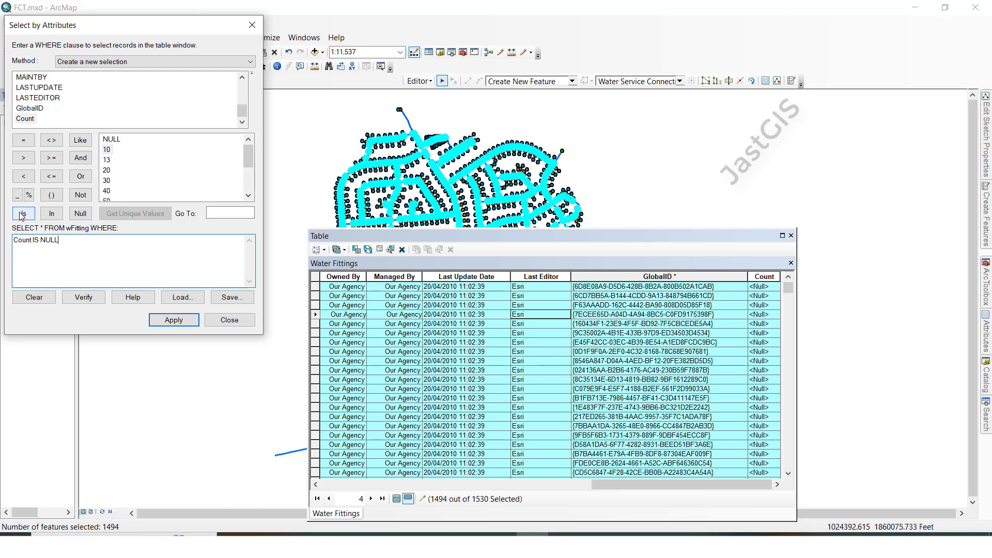
- Replace IS NULL with the IN operator and an empty pair of parentheses after Count
{"action": "left_click_drag", "start_coordinate": [33, 239], "coordinate": [71, 248]}
{"action": "key", "text": "BackSpace"}
{"action": "left_click", "coordinate": [51, 214]}
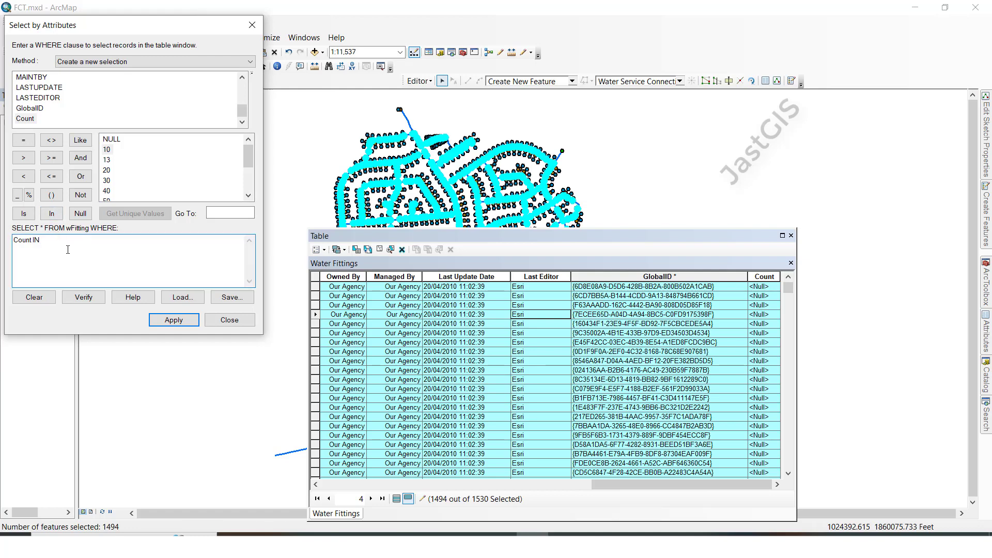
{"action": "left_click", "coordinate": [56, 197]}
{"action": "scroll", "coordinate": [118, 164], "scroll_direction": "down", "scroll_amount": 2}
{"action": "scroll", "coordinate": [118, 165], "scroll_direction": "up", "scroll_amount": 2}
- Fill the IN list with the unique values 10, 20, 40 and 650, separated by commas
{"action": "double_click", "coordinate": [106, 150]}
{"action": "type", "text": ","}
{"action": "double_click", "coordinate": [106, 170]}
{"action": "type", "text": ","}
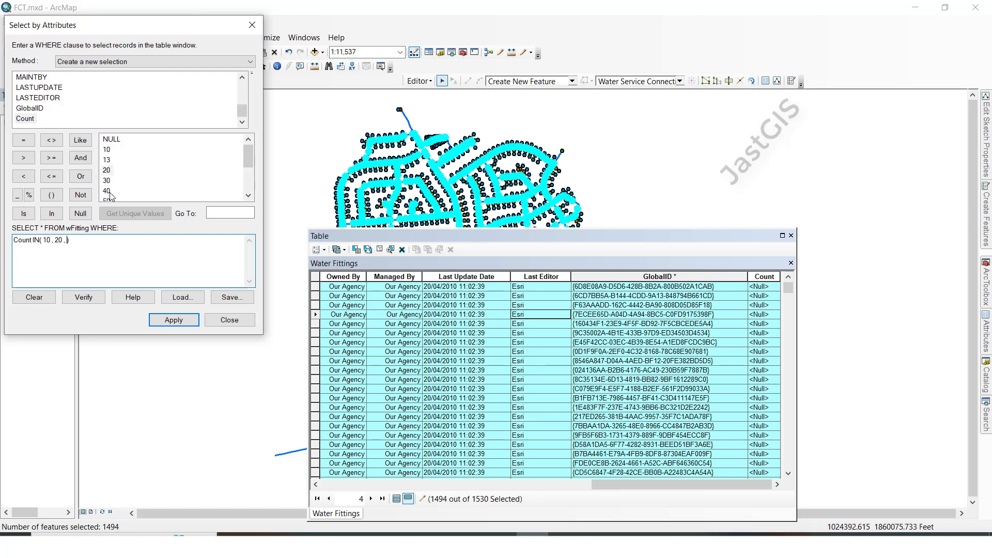
{"action": "double_click", "coordinate": [109, 192]}
{"action": "type", "text": ", 40 ,"}
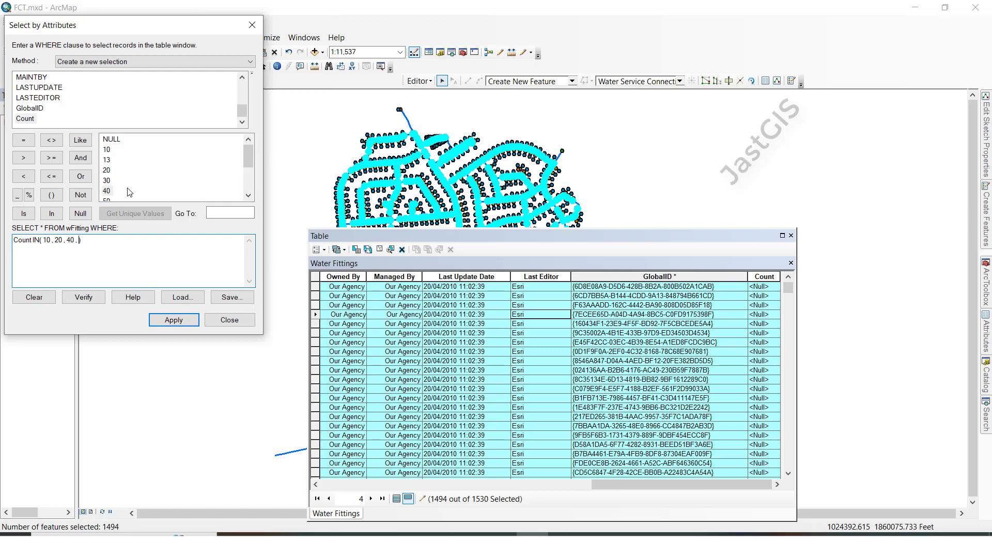
{"action": "scroll", "coordinate": [117, 200], "scroll_direction": "down", "scroll_amount": 2}
{"action": "double_click", "coordinate": [109, 171]}
- Verify and apply Count IN (10, 20, 40, 650), and compare the listed values with the selected records' Count
{"action": "left_click", "coordinate": [83, 297]}
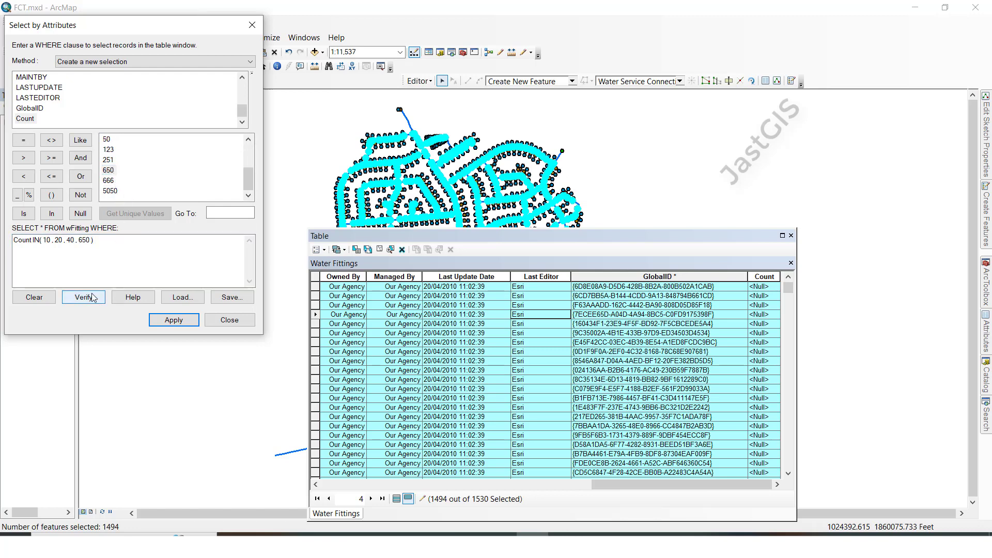
{"action": "left_click", "coordinate": [547, 317]}
{"action": "left_click", "coordinate": [169, 321]}
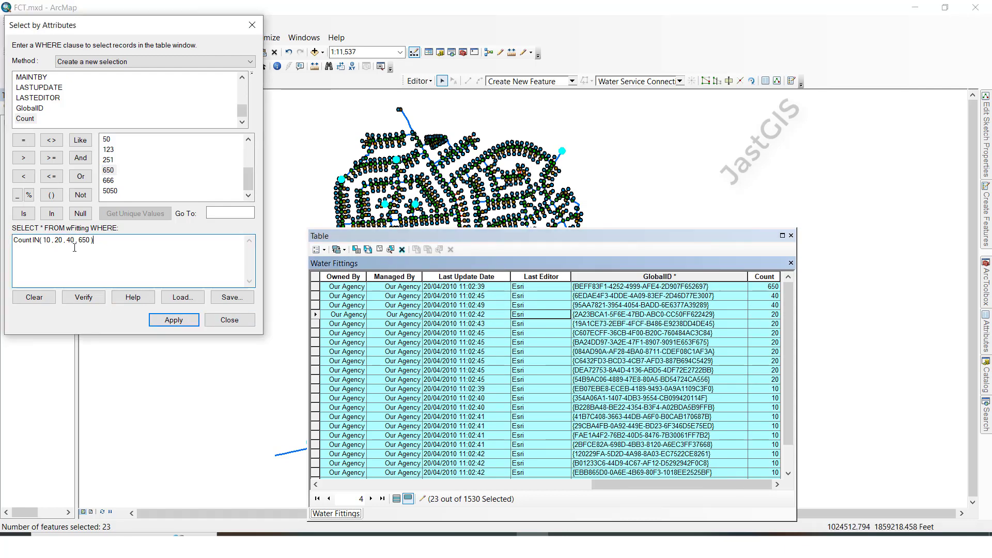
{"action": "left_click", "coordinate": [145, 269]}
{"action": "left_click", "coordinate": [128, 239]}
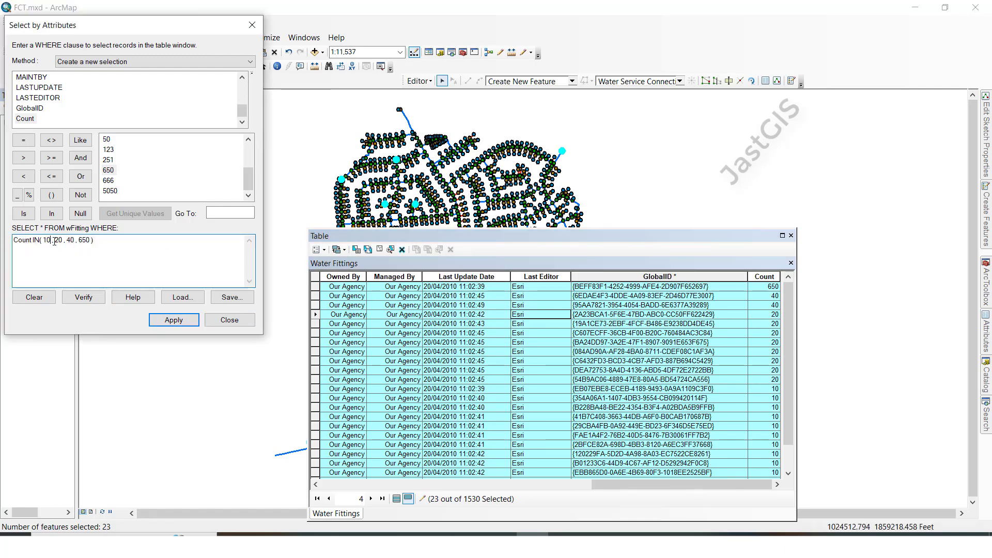
{"action": "scroll", "coordinate": [749, 385], "scroll_direction": "down", "scroll_amount": 1}
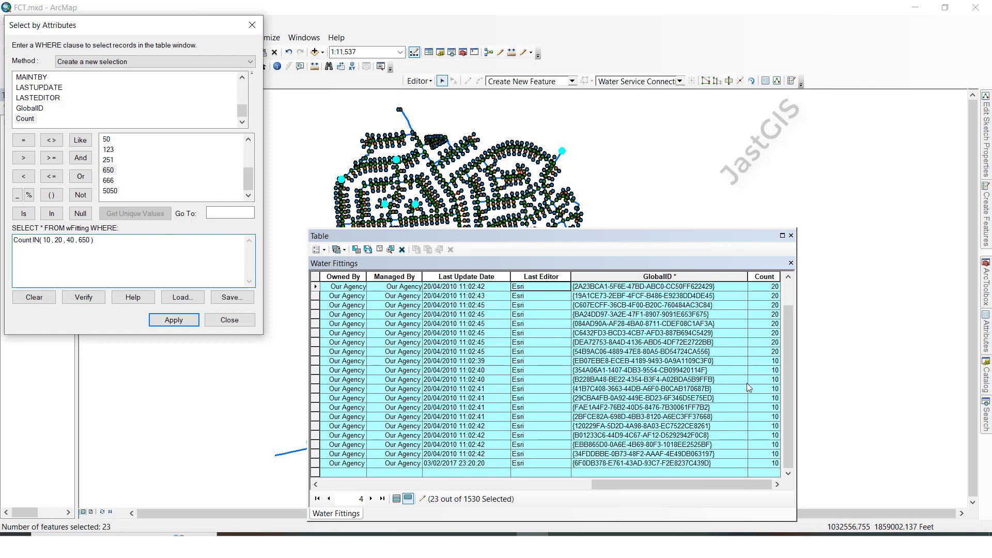
{"action": "scroll", "coordinate": [747, 379], "scroll_direction": "up", "scroll_amount": 1}
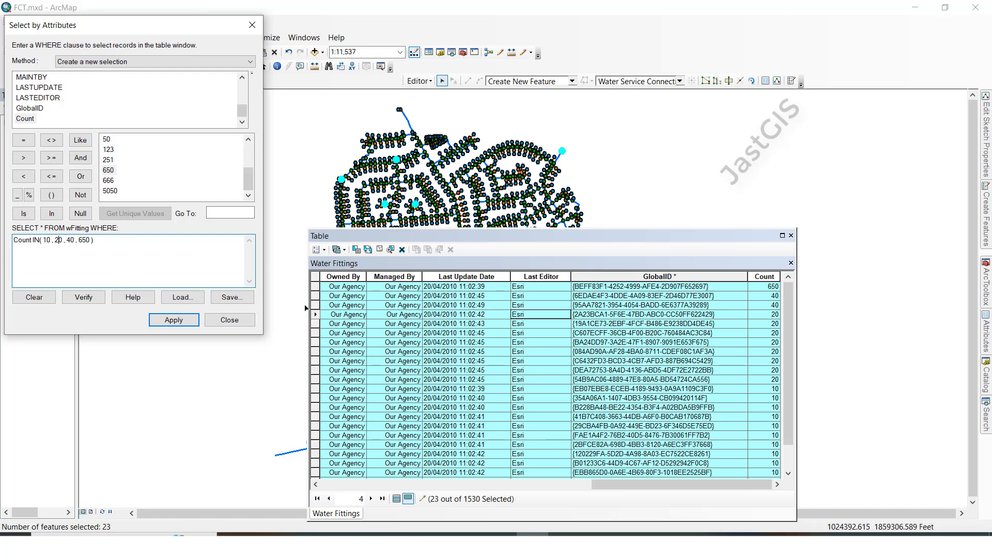
{"action": "scroll", "coordinate": [743, 310], "scroll_direction": "down", "scroll_amount": 1}
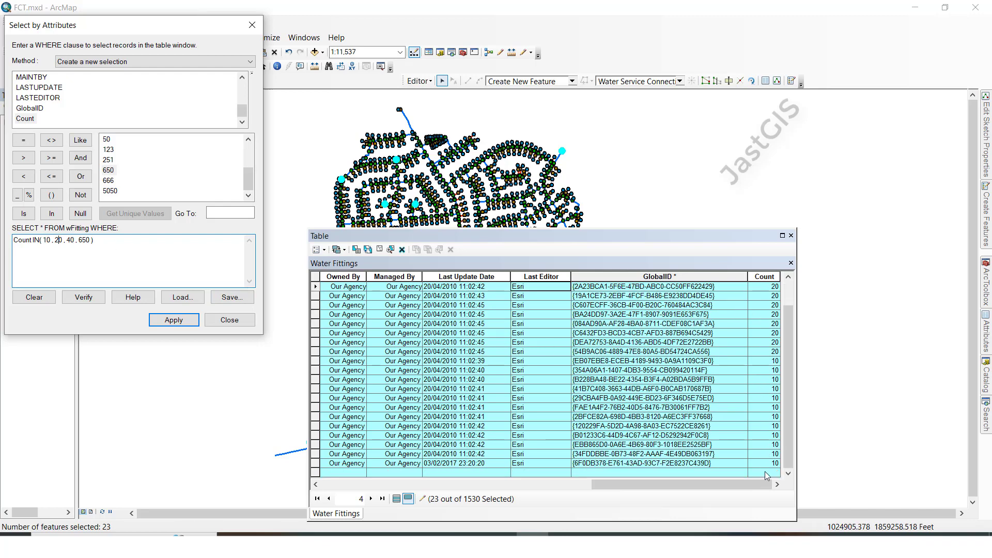
{"action": "scroll", "coordinate": [767, 316], "scroll_direction": "up", "scroll_amount": 1}
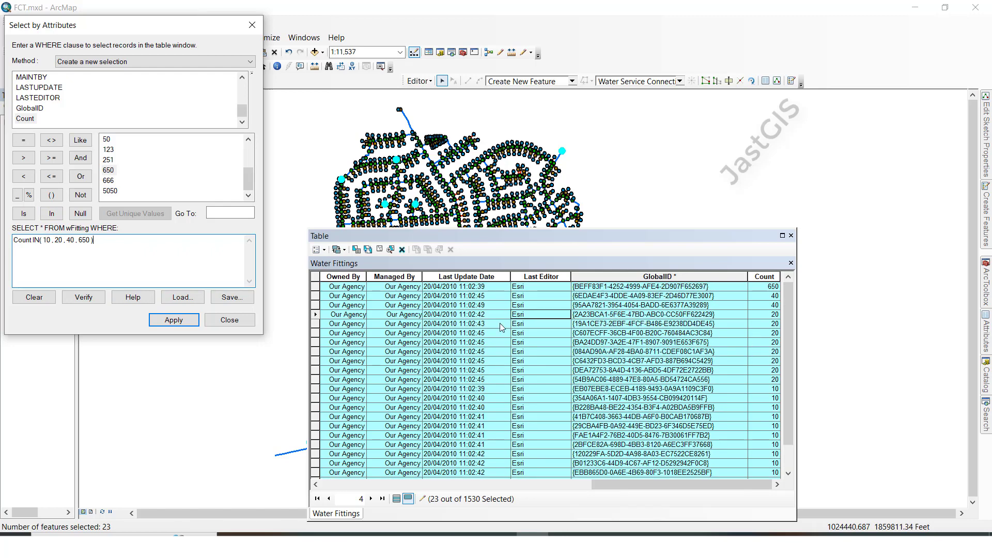
- Clear the expression and start a new one reading FITTINGTYPE IN()
{"action": "key", "text": "ctrl+a"}
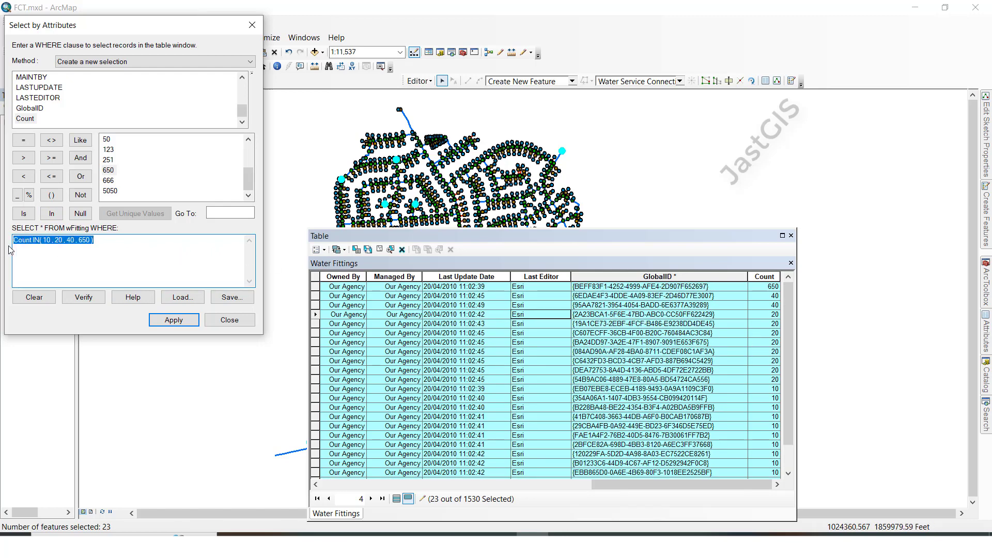
{"action": "key", "text": "Delete"}
{"action": "scroll", "coordinate": [47, 98], "scroll_direction": "up", "scroll_amount": 5}
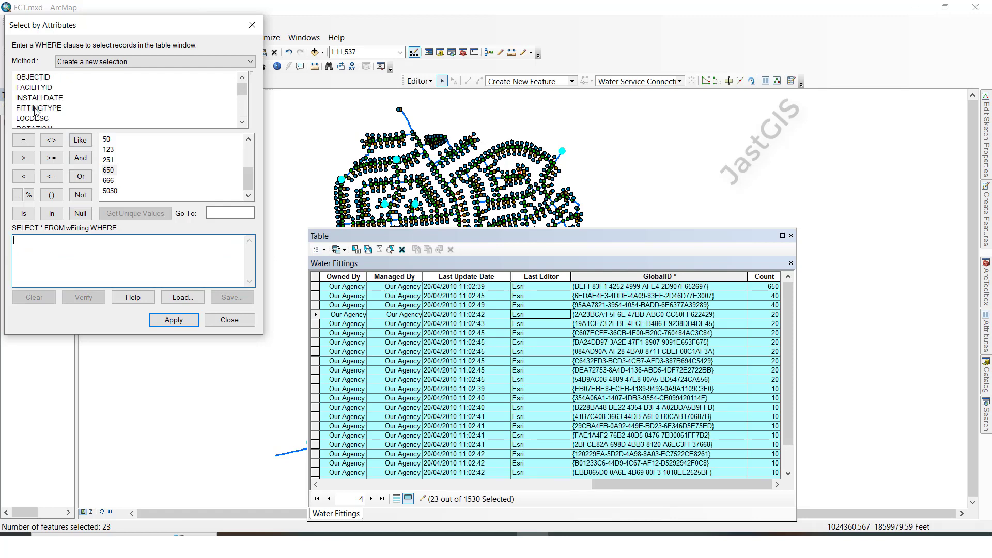
{"action": "double_click", "coordinate": [34, 108]}
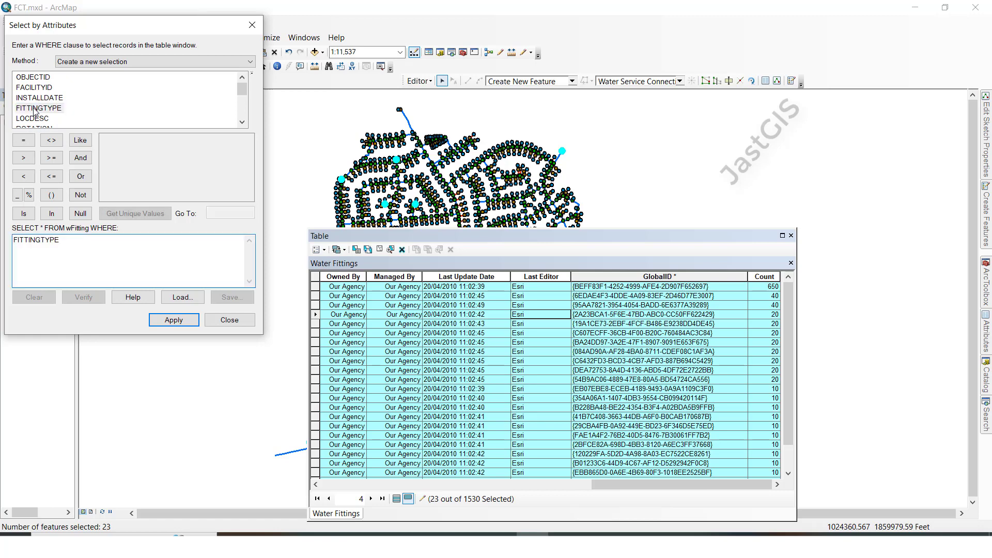
{"action": "left_click", "coordinate": [52, 214]}
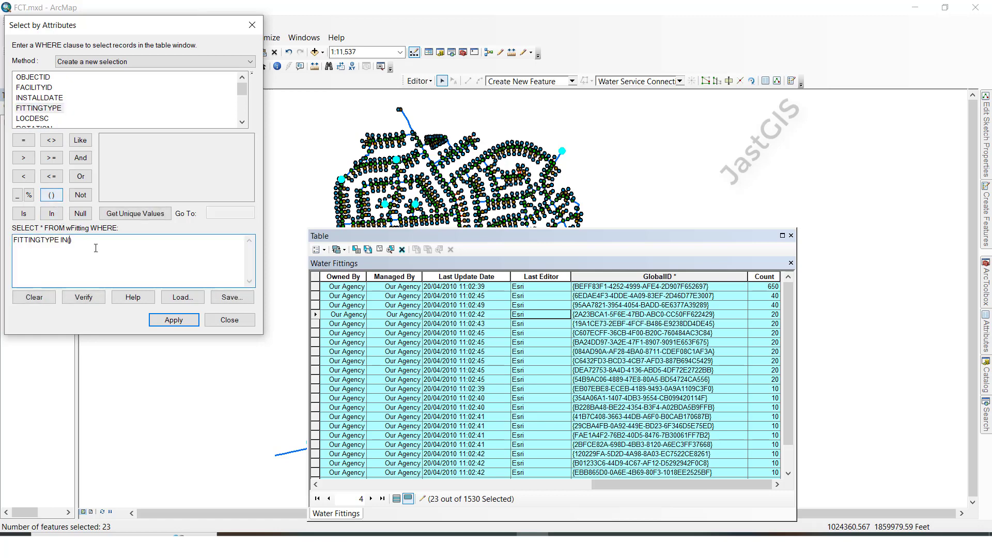
- Load the unique fitting types and add 'Cap', 'Tap' and 'Tee' to the IN list
{"action": "left_click", "coordinate": [135, 214]}
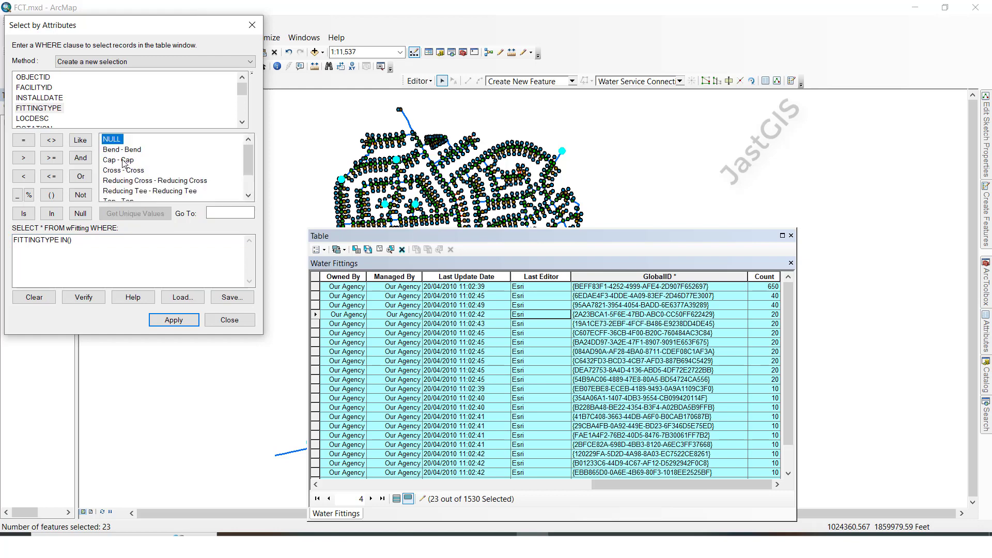
{"action": "double_click", "coordinate": [112, 166]}
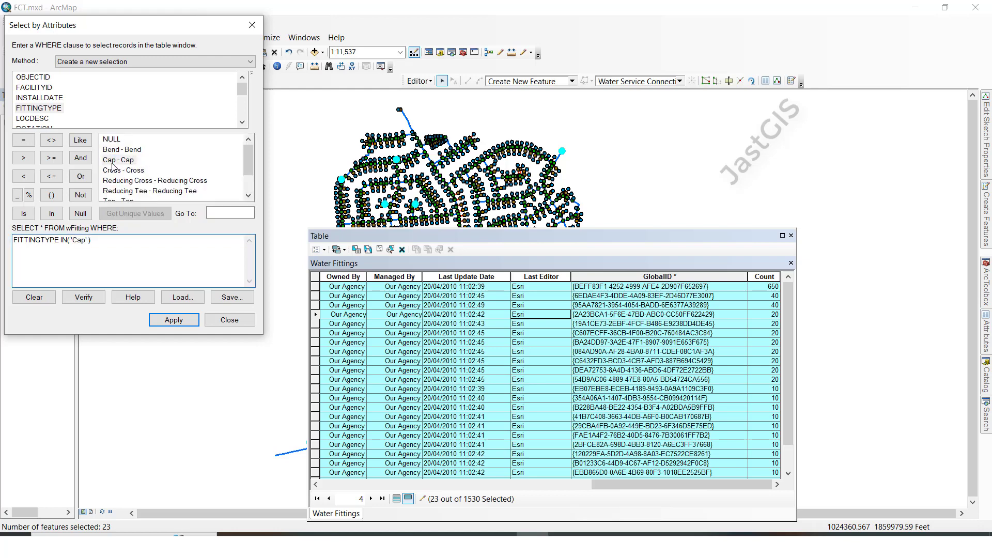
{"action": "scroll", "coordinate": [145, 155], "scroll_direction": "down", "scroll_amount": 1}
{"action": "double_click", "coordinate": [120, 172]}
{"action": "type", "text": ", 'Tap' ,"}
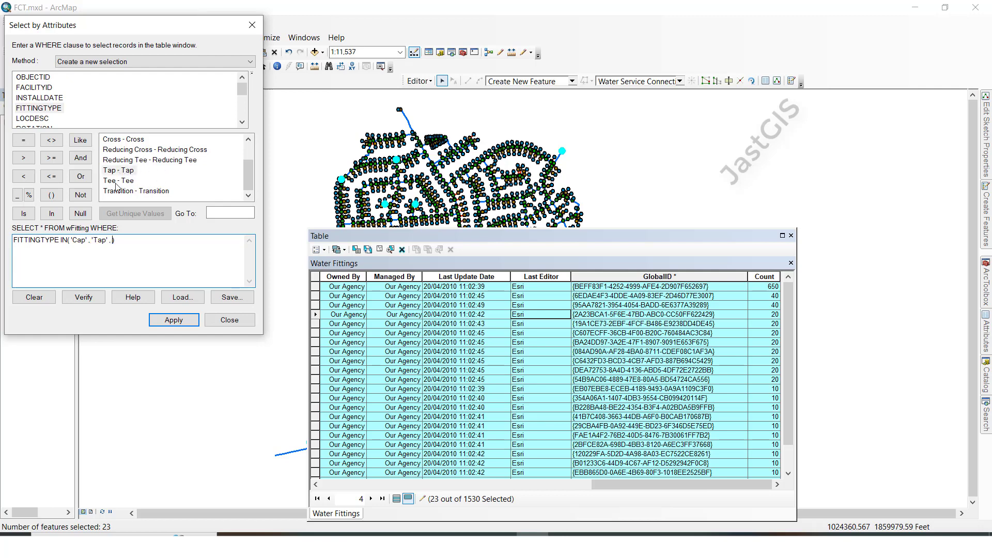
{"action": "left_click", "coordinate": [116, 181]}
{"action": "double_click", "coordinate": [116, 182]}
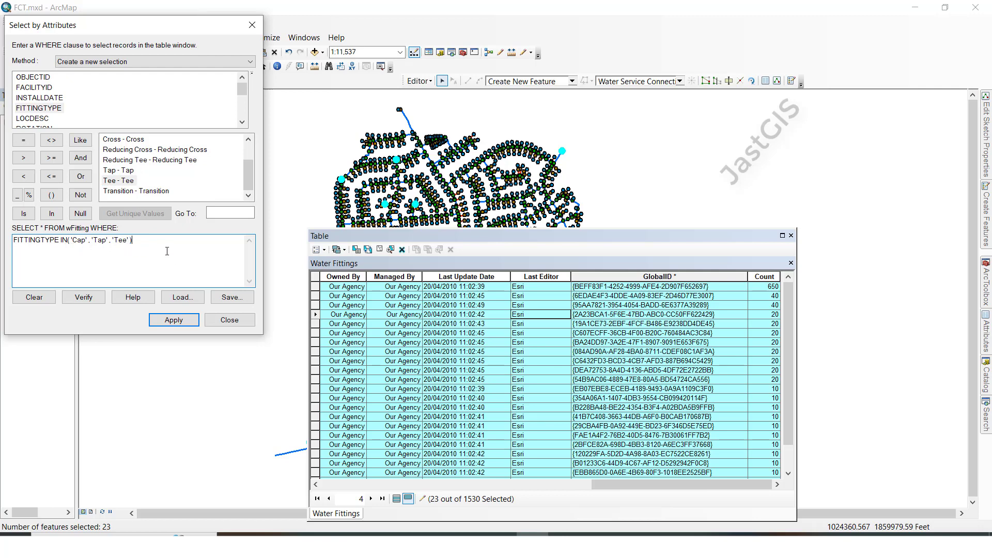
- Verify and apply FITTINGTYPE IN ('Cap', 'Tap', 'Tee'), and sort the selected records by Fitting Type
{"action": "left_click", "coordinate": [88, 298]}
{"action": "left_click", "coordinate": [549, 315]}
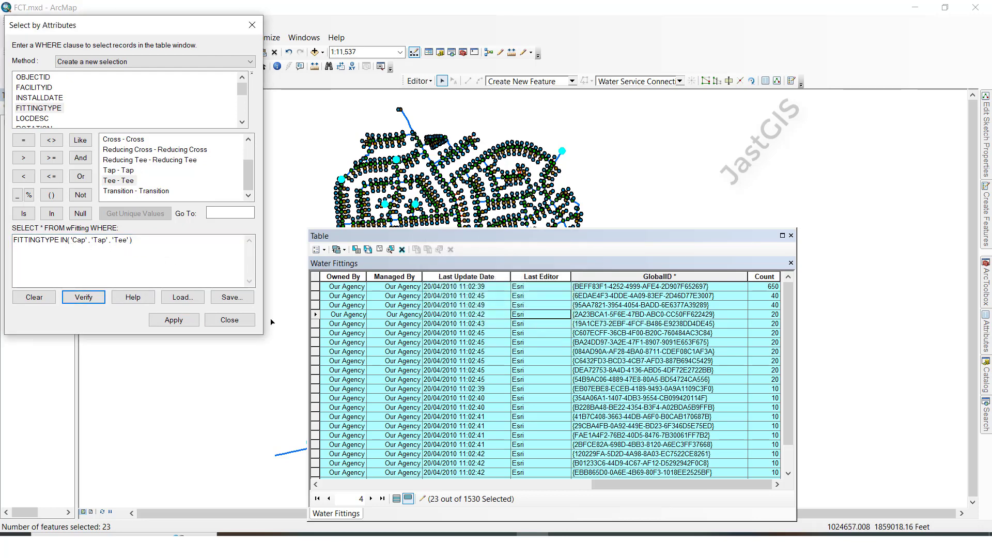
{"action": "left_click", "coordinate": [173, 319]}
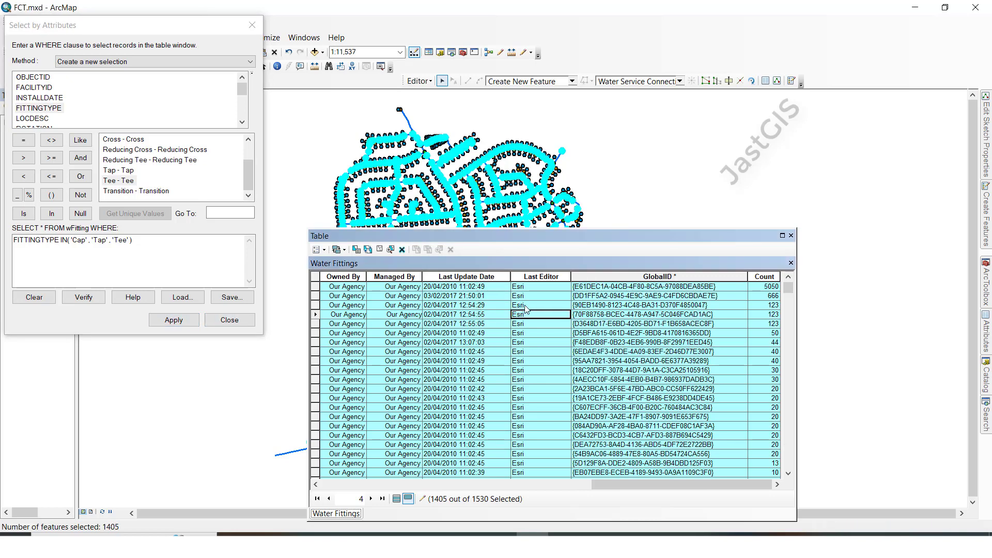
{"action": "left_click_drag", "start_coordinate": [604, 485], "coordinate": [346, 485]}
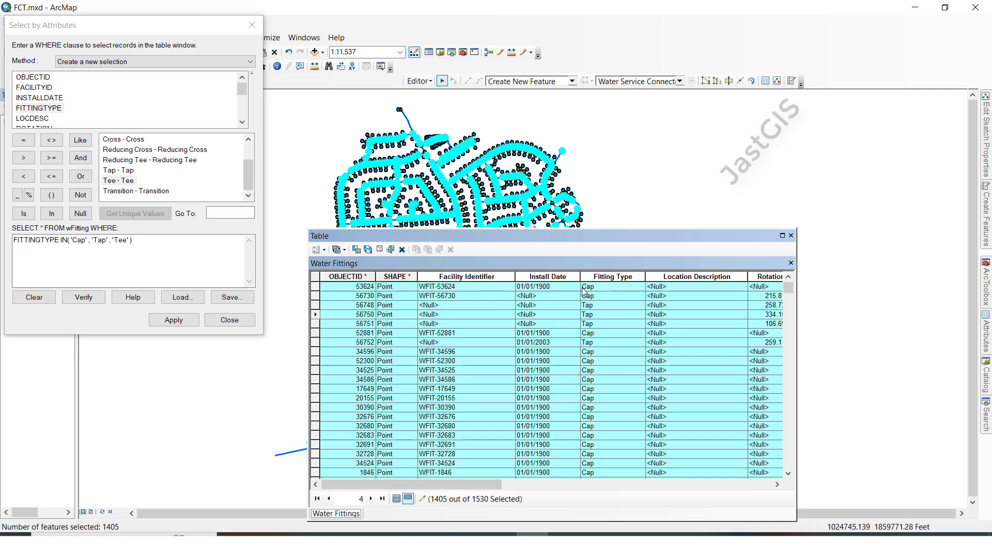
{"action": "double_click", "coordinate": [606, 277]}
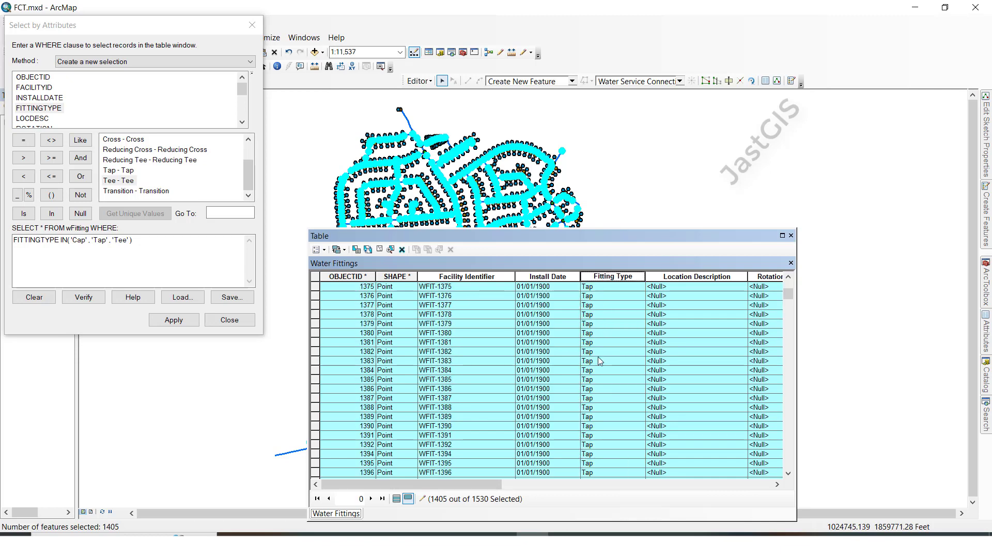
- Compare the values in the FITTINGTYPE IN list with the Fitting Type values through the last of the selected records
{"action": "left_click_drag", "start_coordinate": [788, 293], "coordinate": [788, 464]}
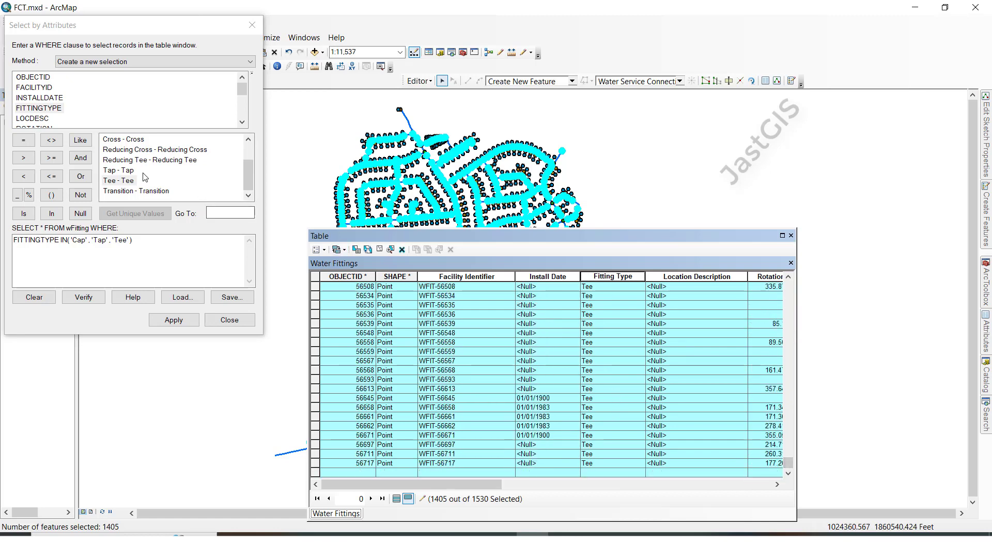
{"action": "left_click_drag", "start_coordinate": [150, 242], "coordinate": [13, 240]}
{"action": "left_click", "coordinate": [99, 240]}
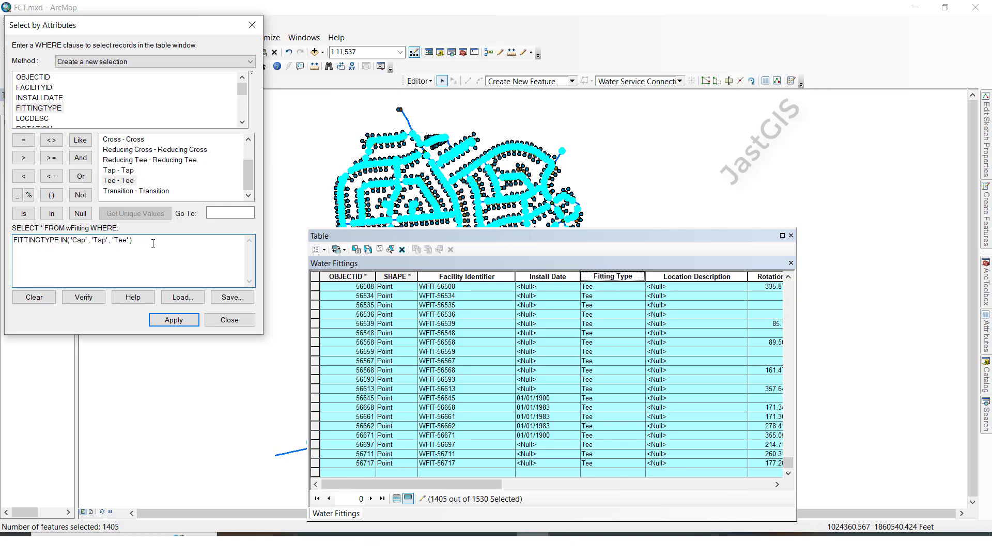
{"action": "left_click_drag", "start_coordinate": [153, 243], "coordinate": [72, 238]}
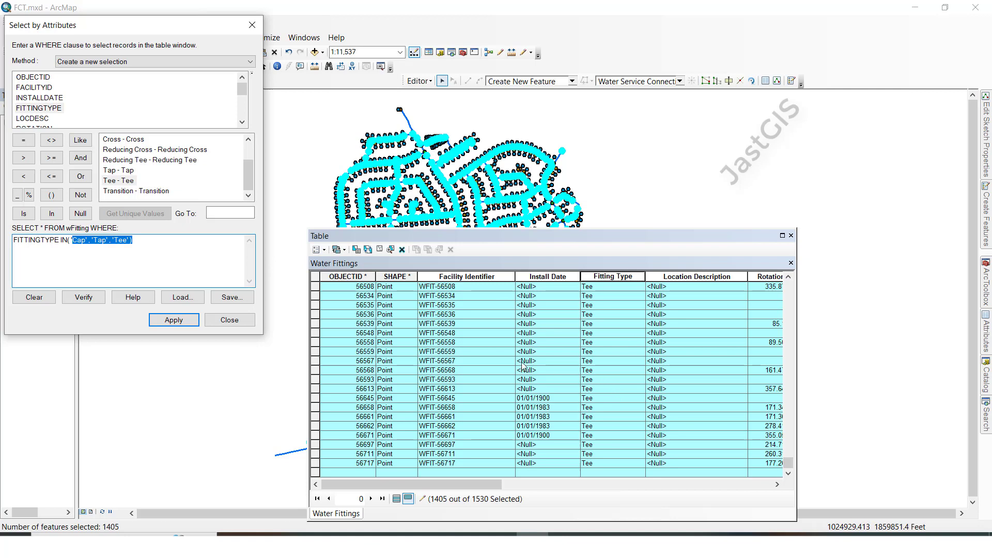
{"action": "left_click", "coordinate": [132, 239]}
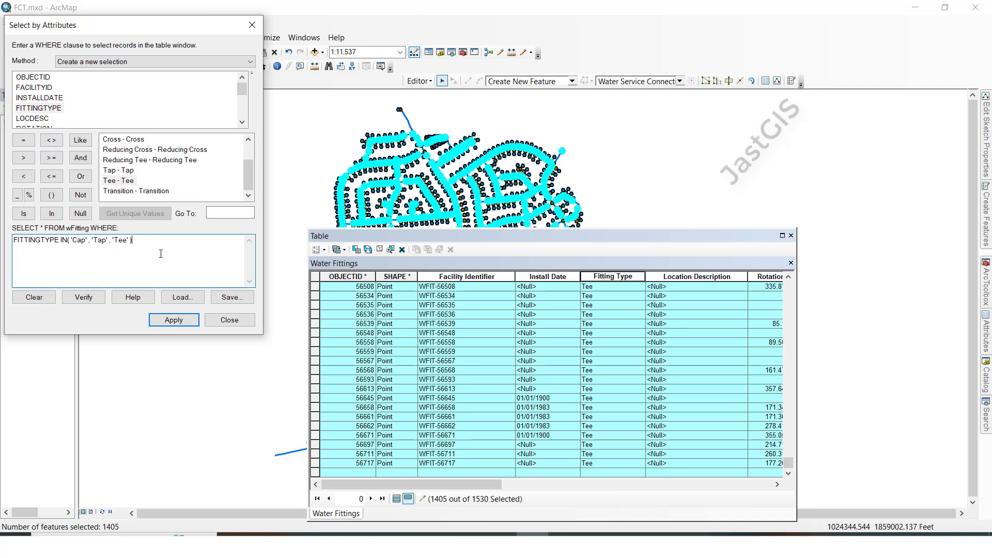
- Delete the whole WHERE expression, apply the empty query to select all Water Fittings records, and close Select by Attributes
{"action": "left_click_drag", "start_coordinate": [159, 254], "coordinate": [1, 250]}
{"action": "key", "text": "Delete"}
{"action": "left_click", "coordinate": [173, 320]}
{"action": "left_click", "coordinate": [239, 322]}
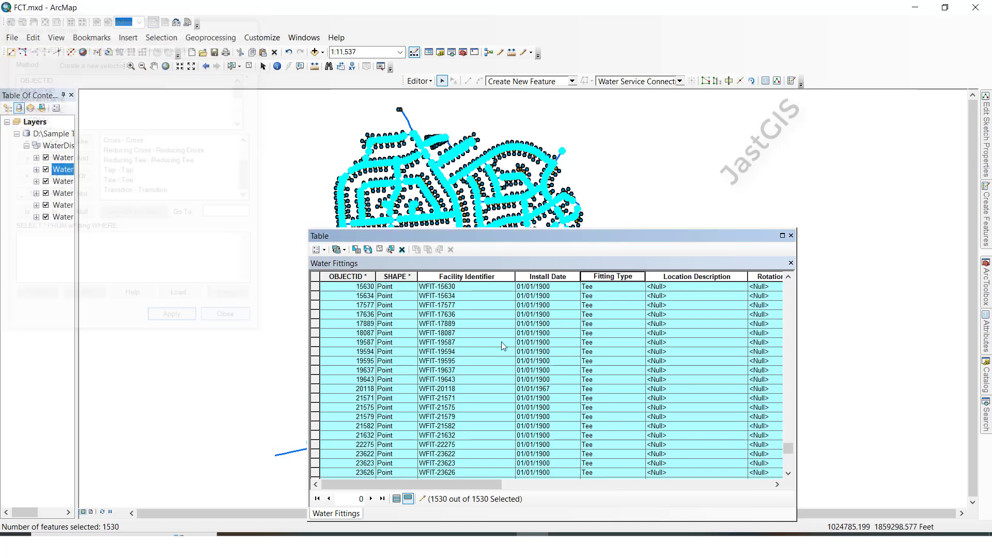
- Examine the Fitting Type values across the full selection, and close the Water Fittings attribute table
{"action": "scroll", "coordinate": [617, 302], "scroll_direction": "up", "scroll_amount": 4}
{"action": "scroll", "coordinate": [620, 294], "scroll_direction": "down", "scroll_amount": 5}
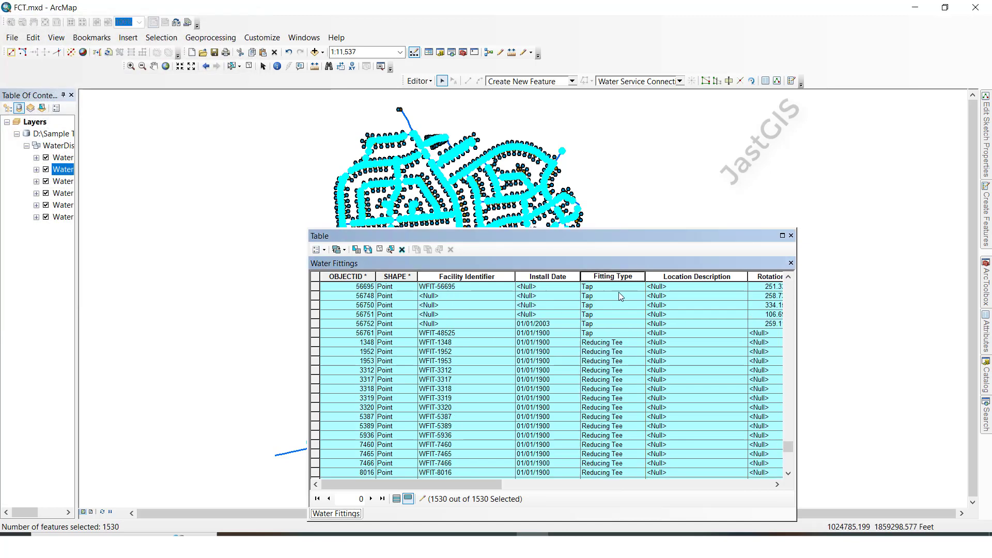
{"action": "scroll", "coordinate": [602, 296], "scroll_direction": "up", "scroll_amount": 1}
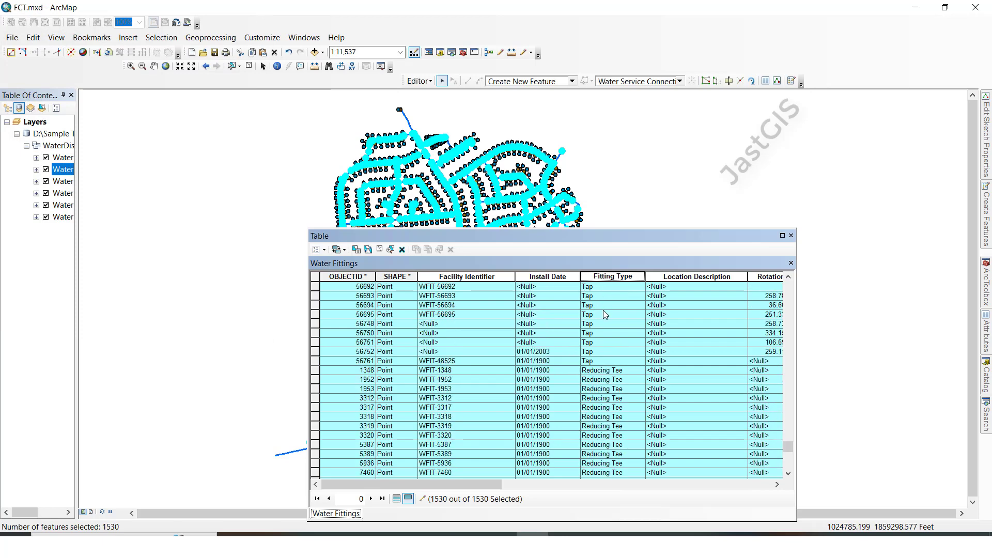
{"action": "scroll", "coordinate": [602, 310], "scroll_direction": "up", "scroll_amount": 3}
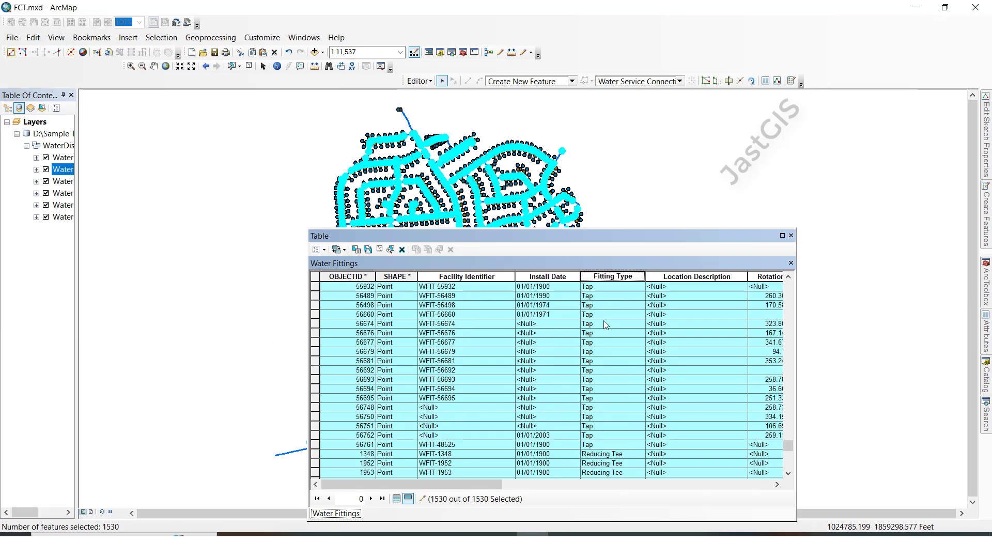
{"action": "scroll", "coordinate": [603, 323], "scroll_direction": "up", "scroll_amount": 8}
{"action": "scroll", "coordinate": [603, 313], "scroll_direction": "down", "scroll_amount": 10}
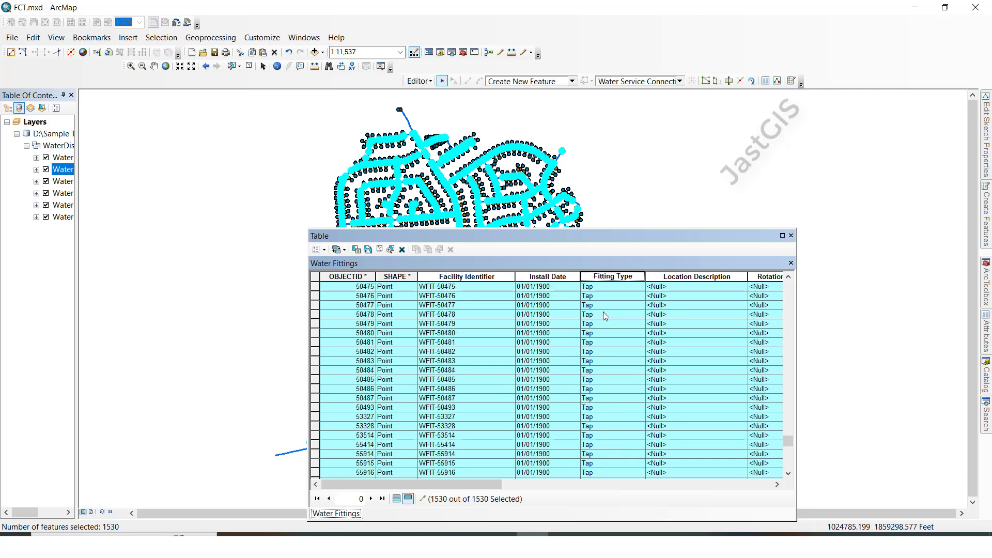
{"action": "scroll", "coordinate": [608, 393], "scroll_direction": "down", "scroll_amount": 7}
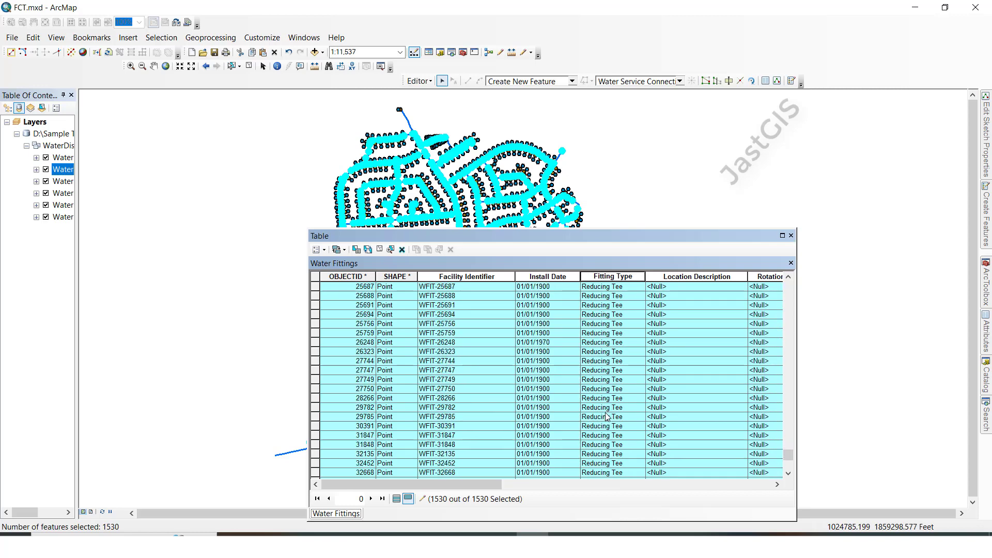
{"action": "scroll", "coordinate": [614, 360], "scroll_direction": "down", "scroll_amount": 7}
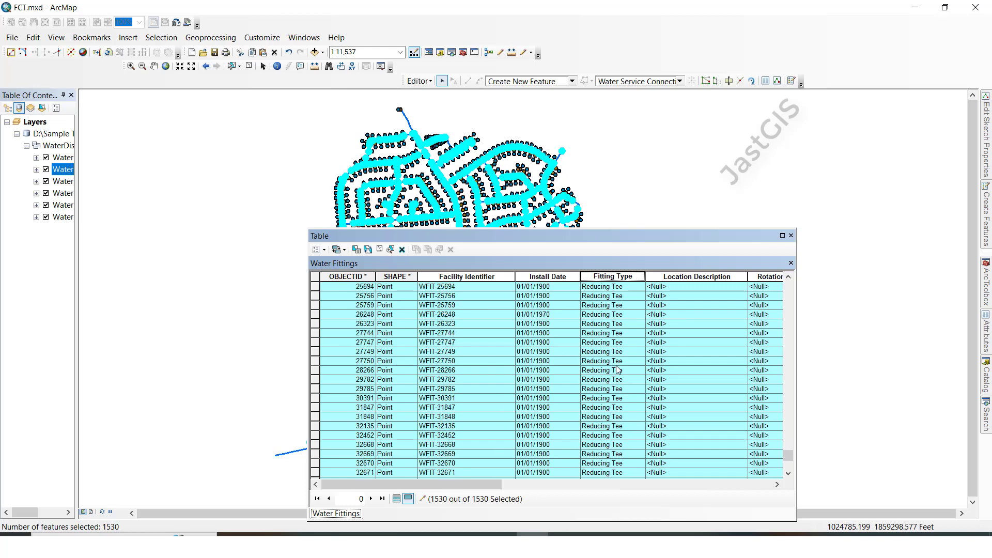
{"action": "left_click", "coordinate": [790, 236]}
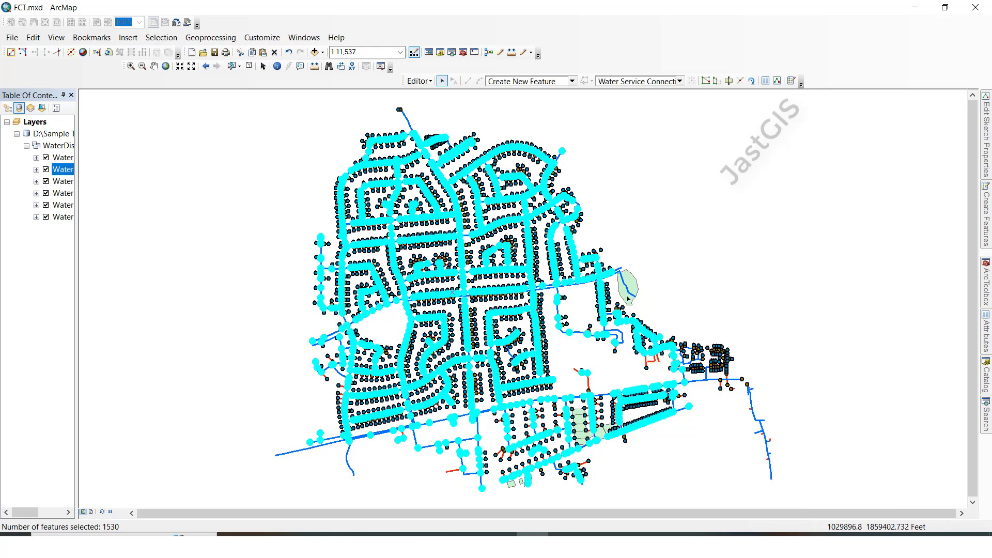